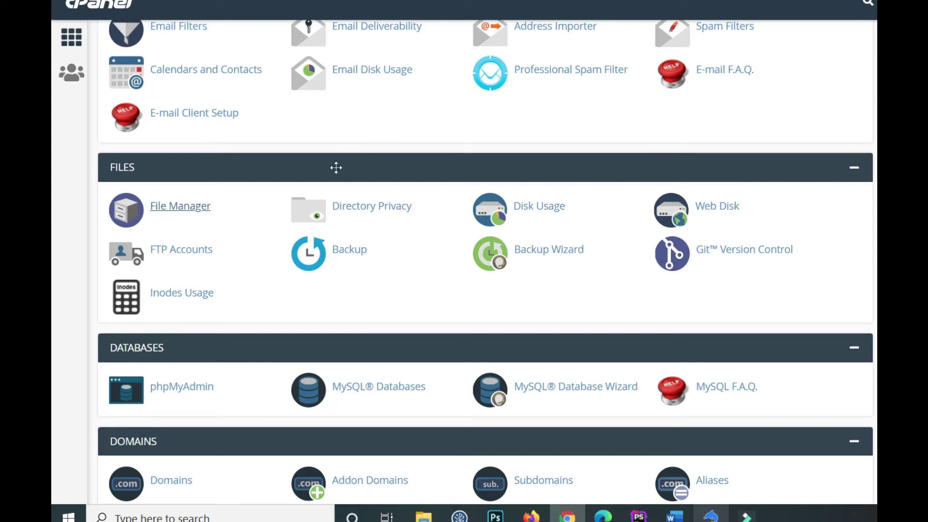
Open File Manager from the Files section of the cPanel dashboard.
click(200, 208)
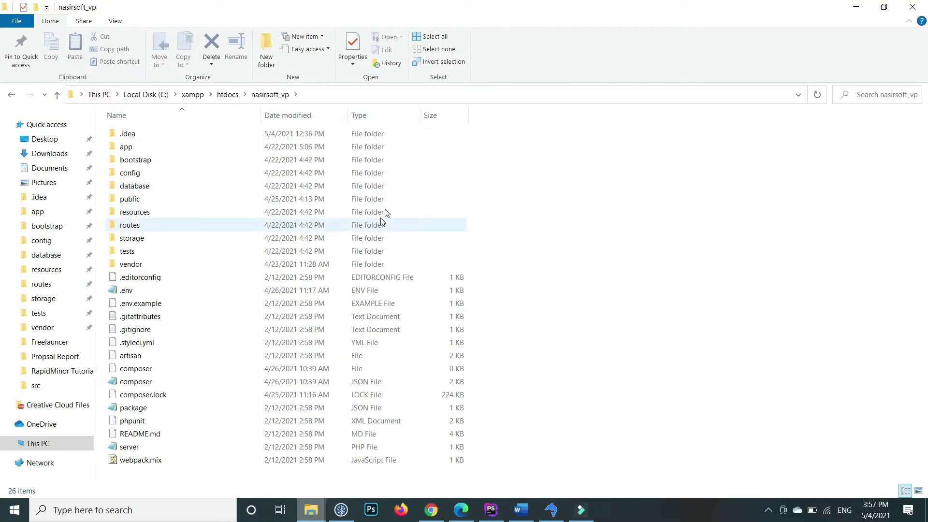
Browse the local C:\xampp\htdocs\nasirsoft_vp project, including its app folder, then return to cPanel.
key(alt+d)
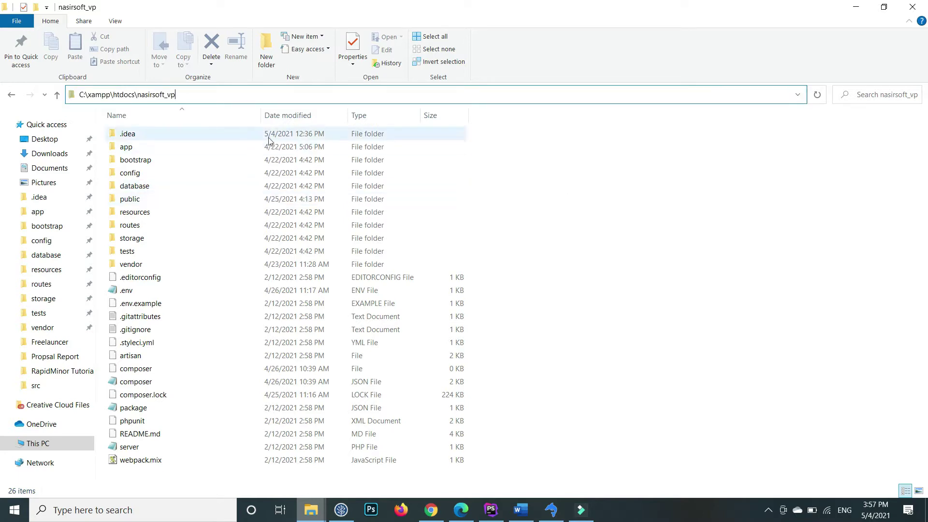
click(244, 202)
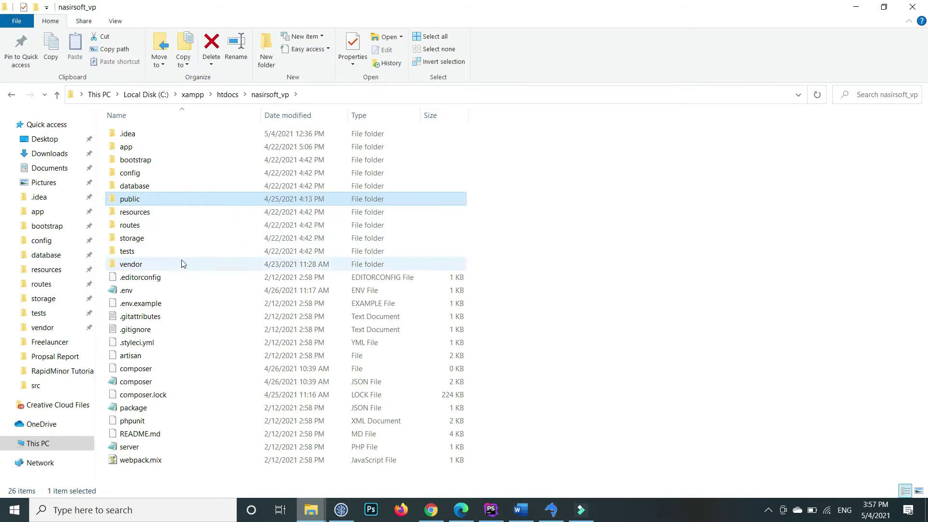
click(230, 215)
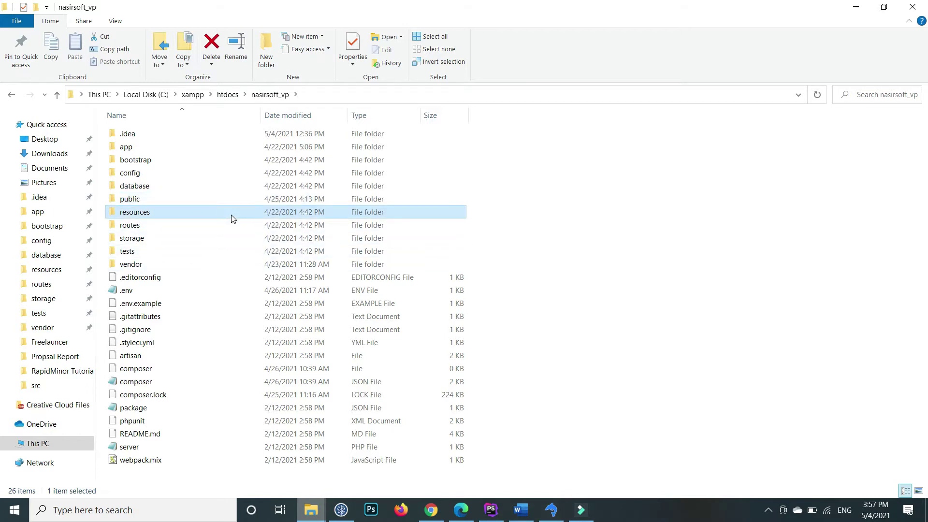
double_click(274, 148)
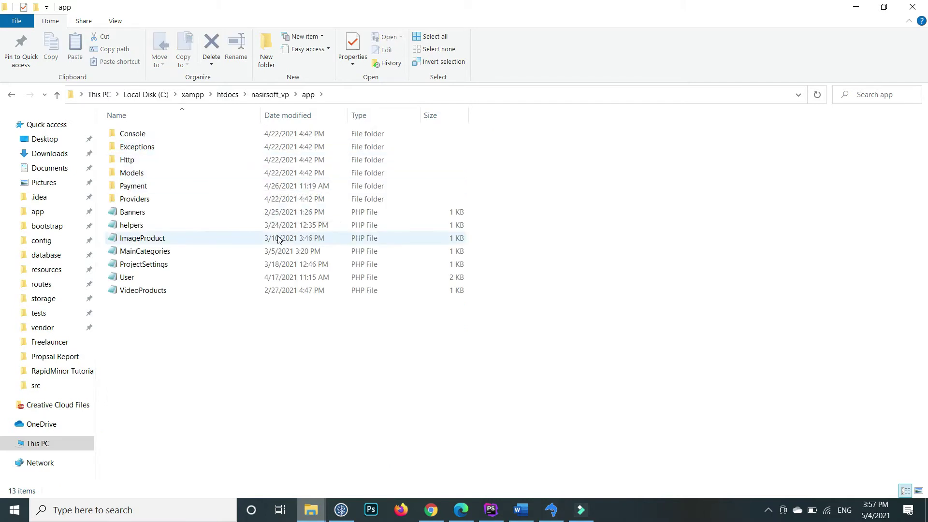
key(alt+Left)
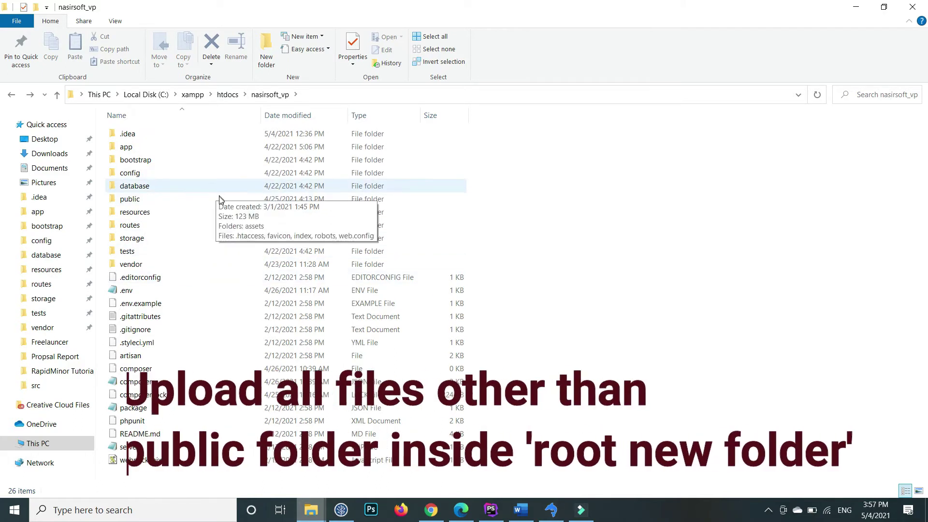
key(alt+d)
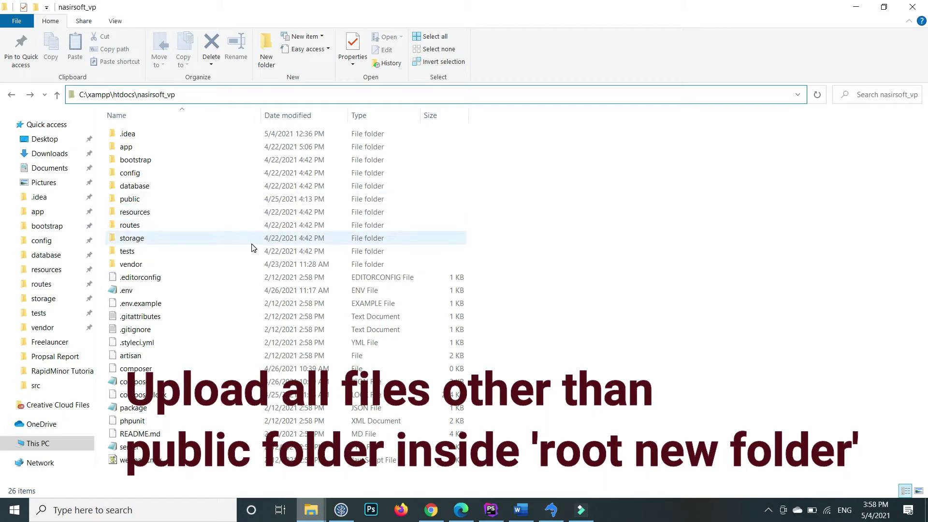
click(433, 511)
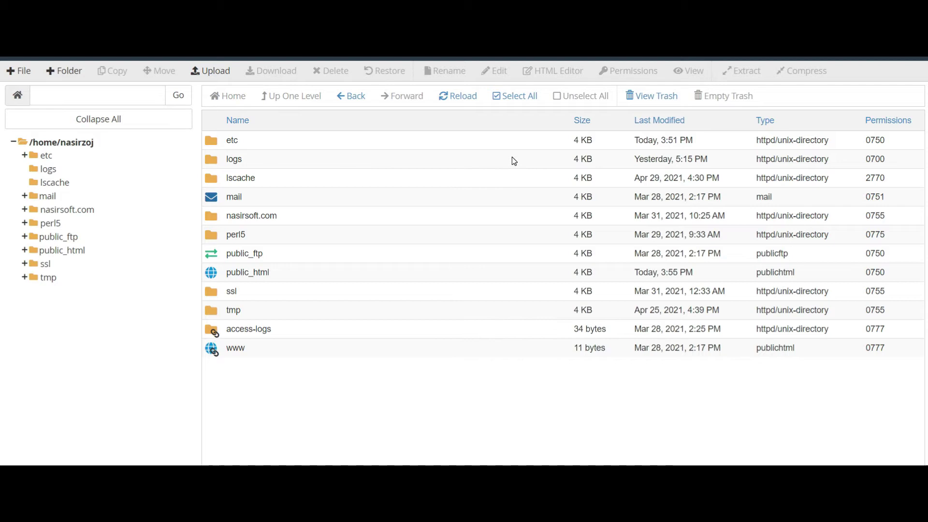
Create a folder named nasir_vp in the home directory and select it.
click(68, 72)
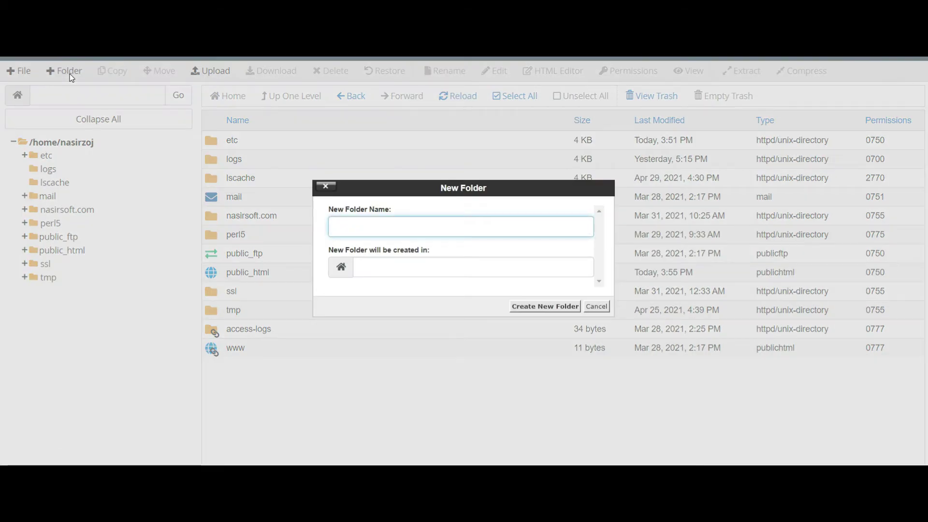
text(nasir)
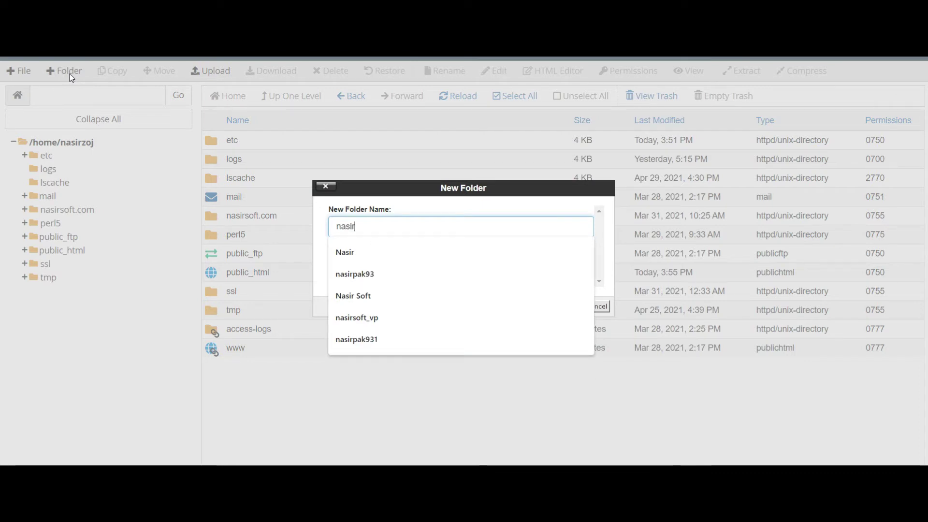
text(_vp)
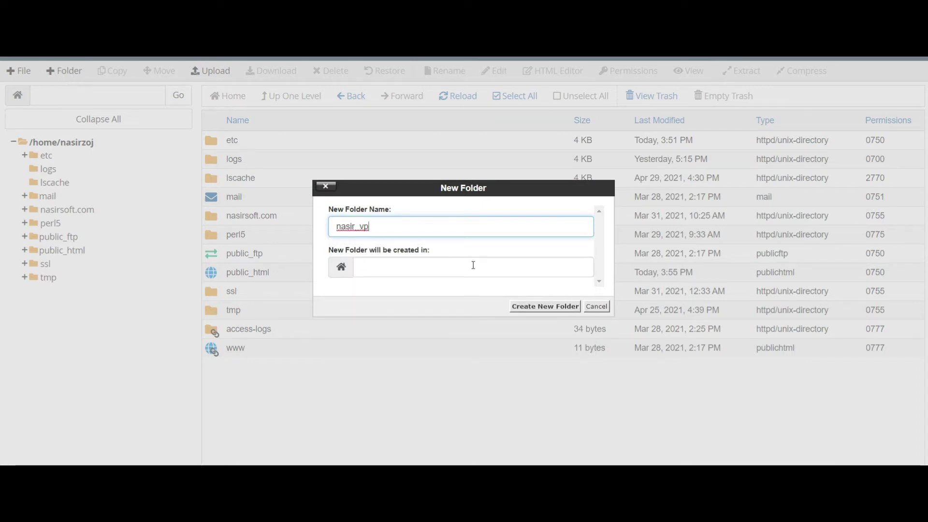
click(529, 309)
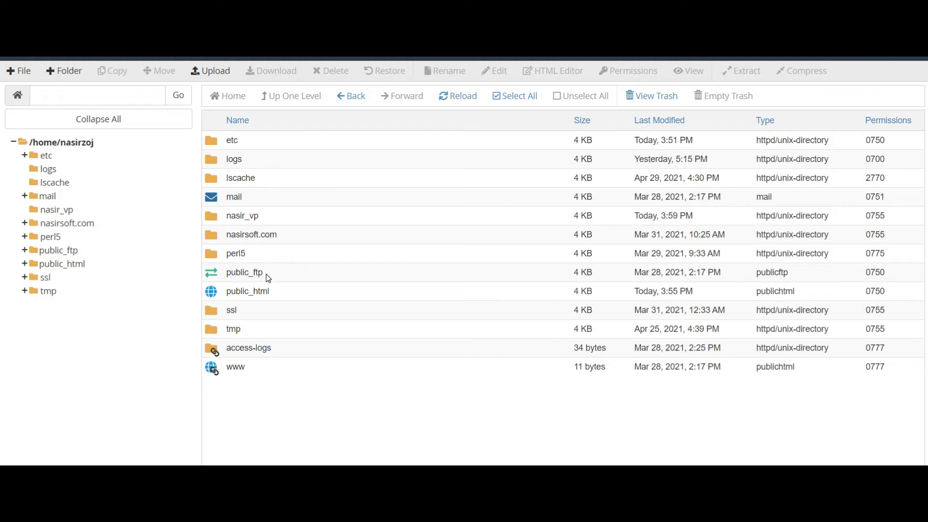
click(284, 222)
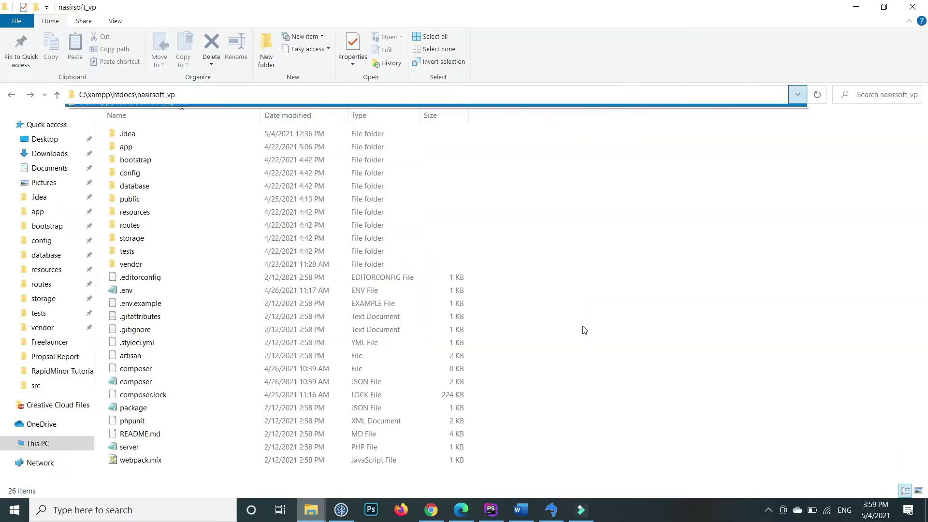
Zip every nasirsoft_vp item except the public folder into a nasirsoft_vp ZIP archive.
click(566, 291)
key(ctrl+a)
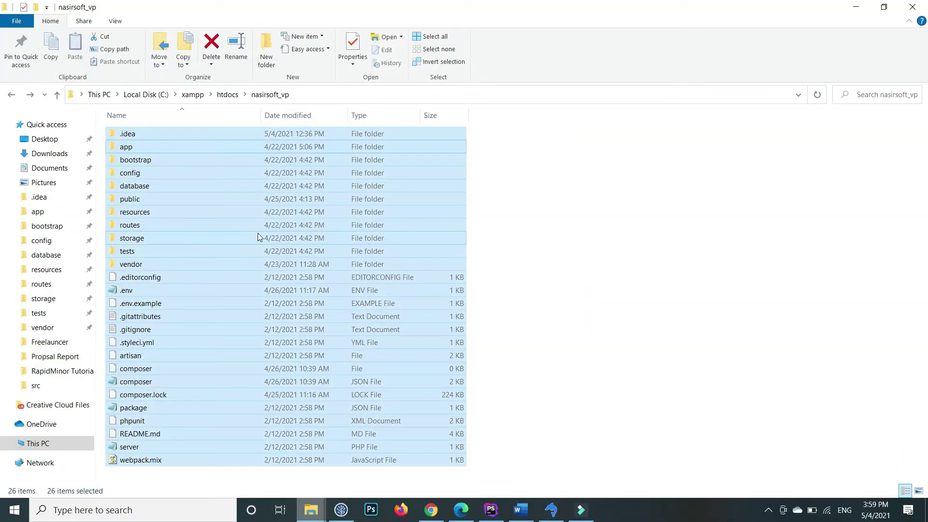
ctrl+click(173, 198)
right_click(394, 136)
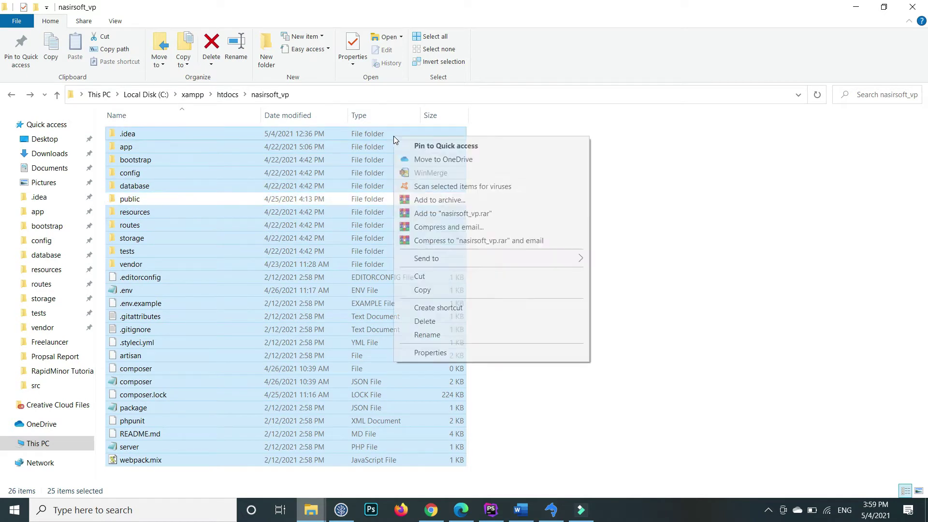
click(499, 199)
click(421, 240)
click(479, 362)
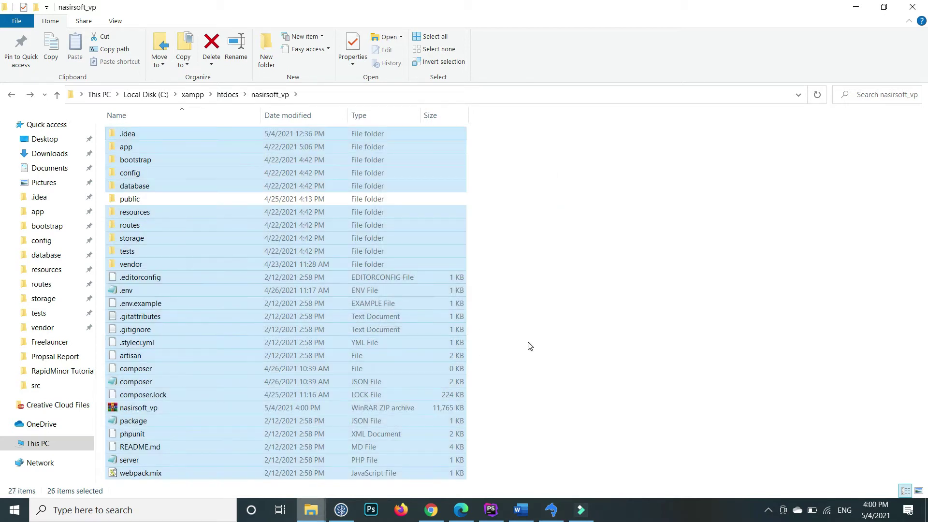
Select the new nasirsoft_vp archive and go back to cPanel File Manager.
click(529, 345)
click(198, 405)
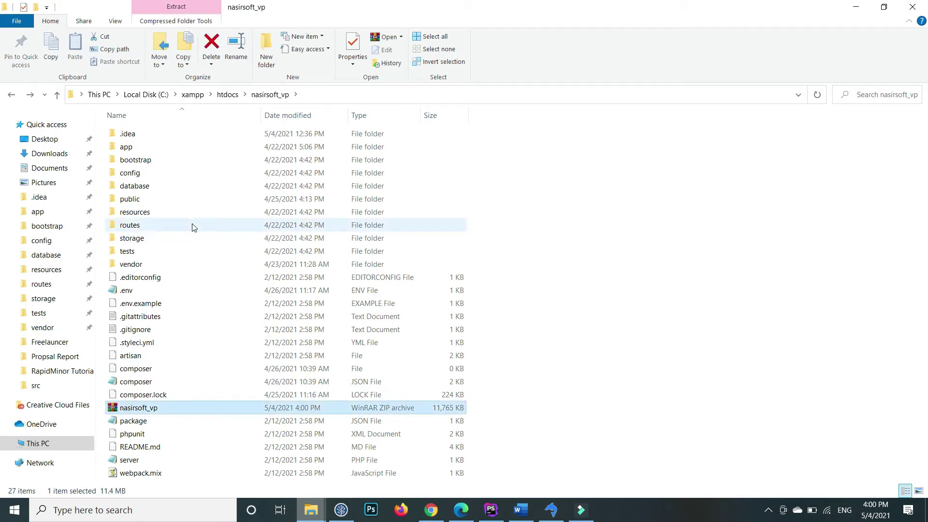
click(223, 198)
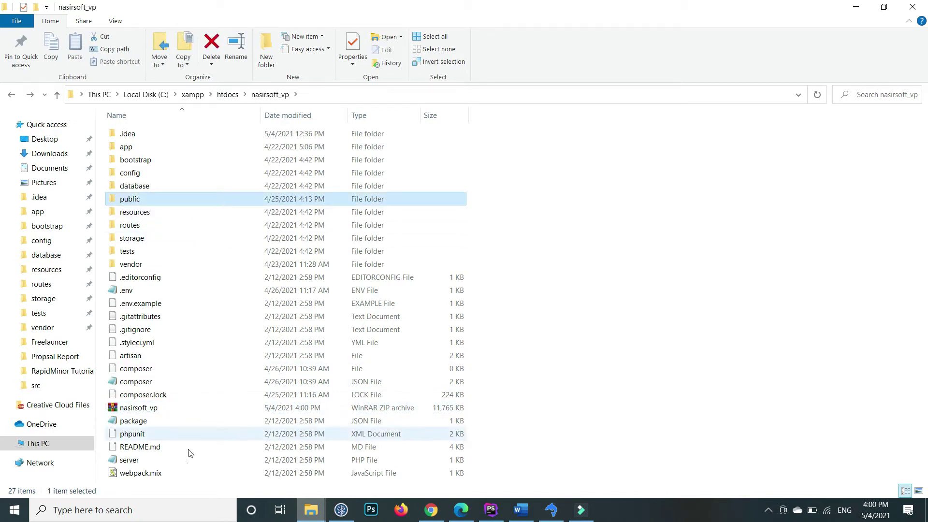
click(152, 408)
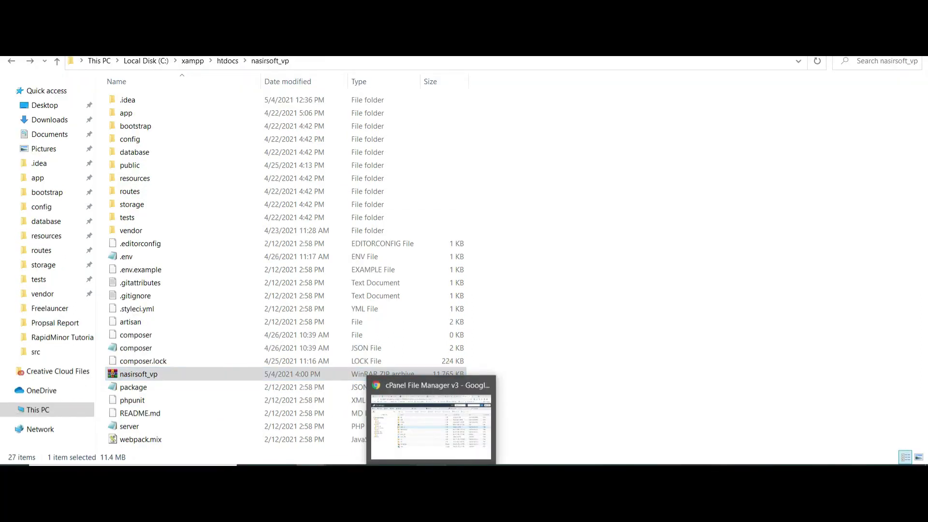
click(431, 510)
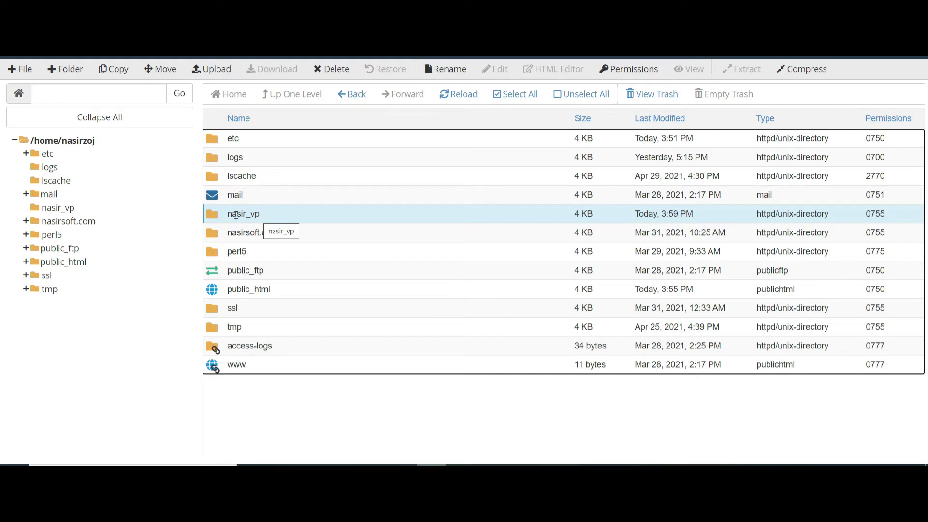
Open nasir_vp's upload page and drag nasirsoft_vp.zip from Explorer onto it.
double_click(221, 214)
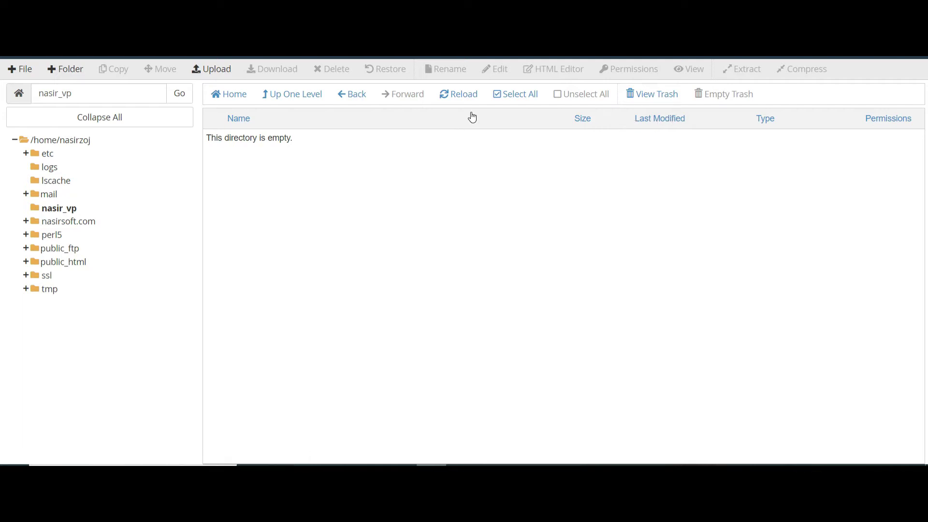
click(224, 72)
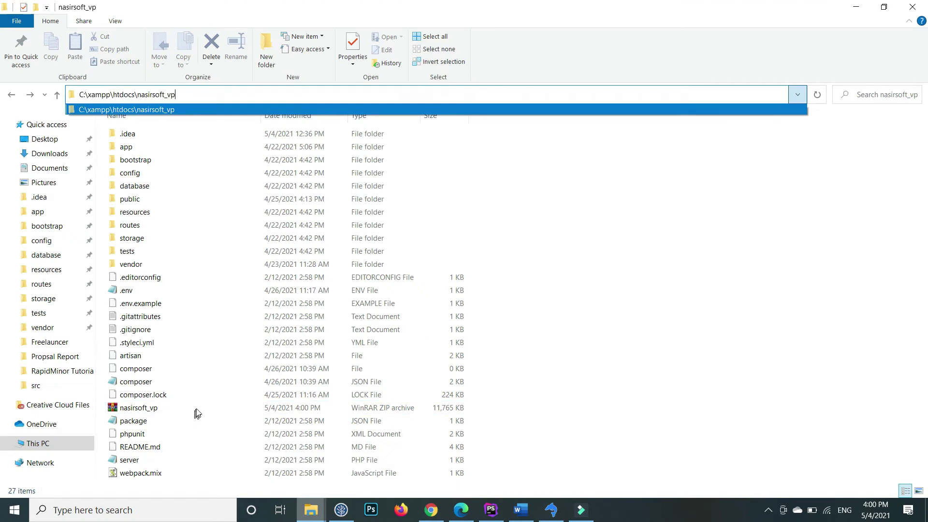
click(196, 412)
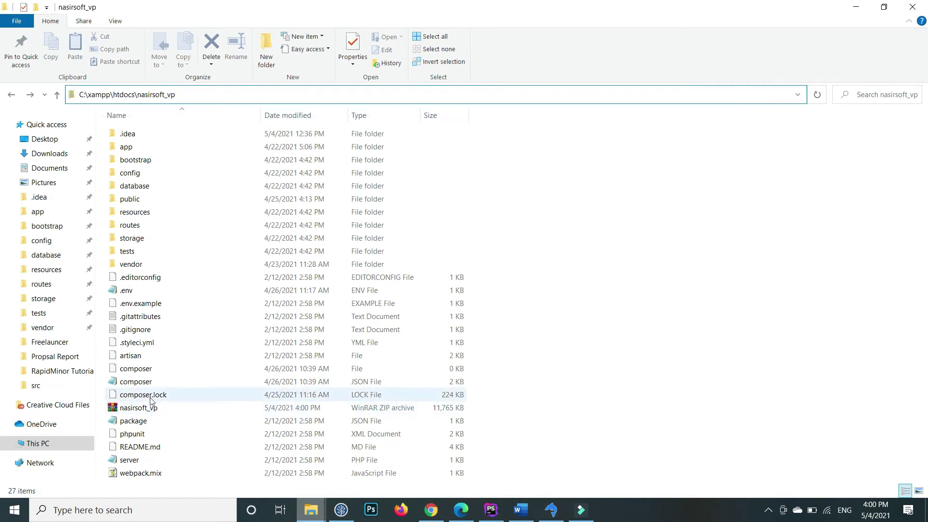
drag(136, 408, 465, 227)
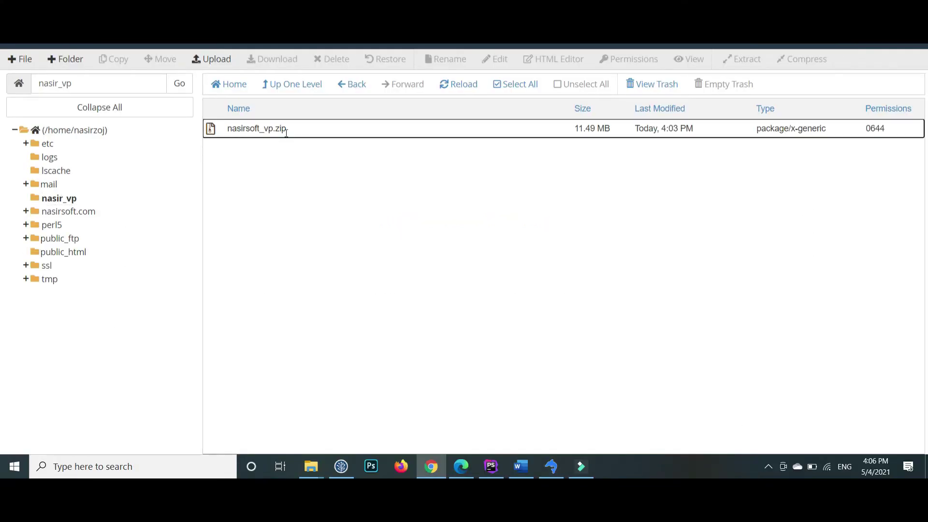
Extract nasirsoft_vp.zip into the nasir_vp folder.
click(214, 130)
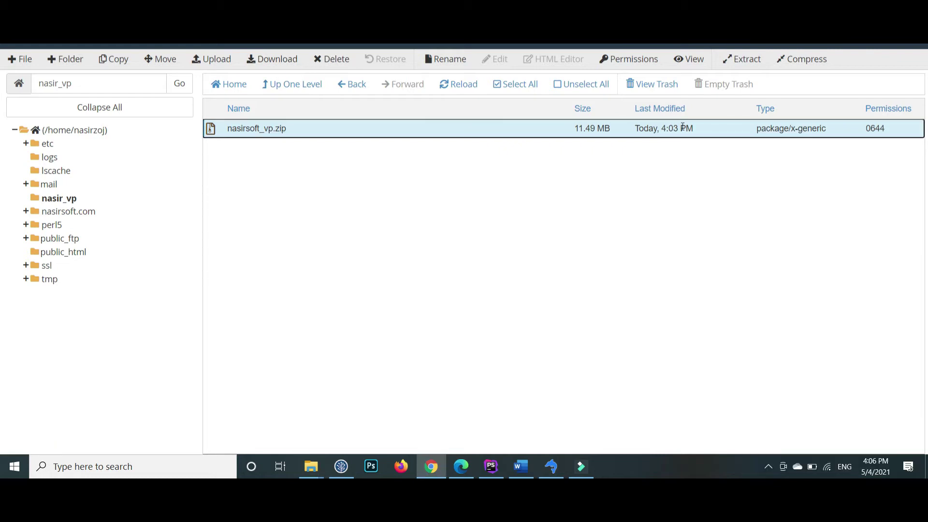
click(745, 64)
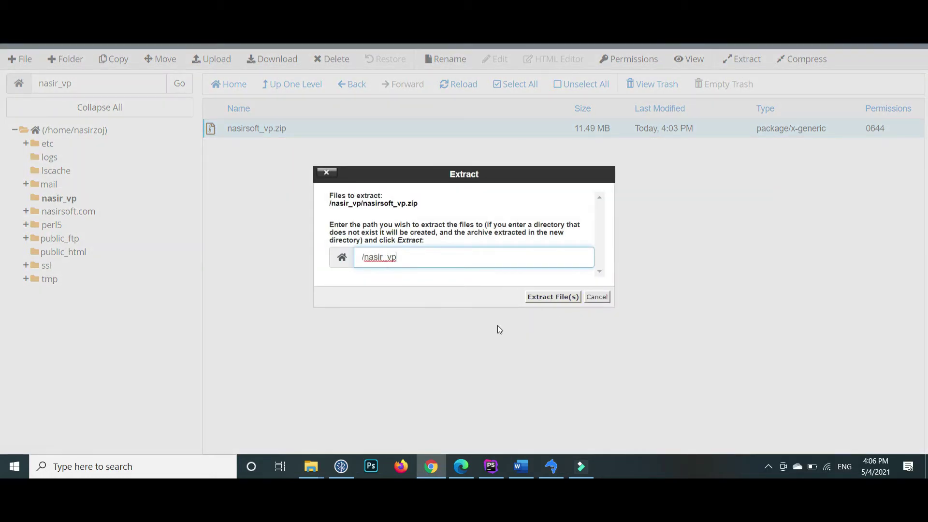
click(567, 299)
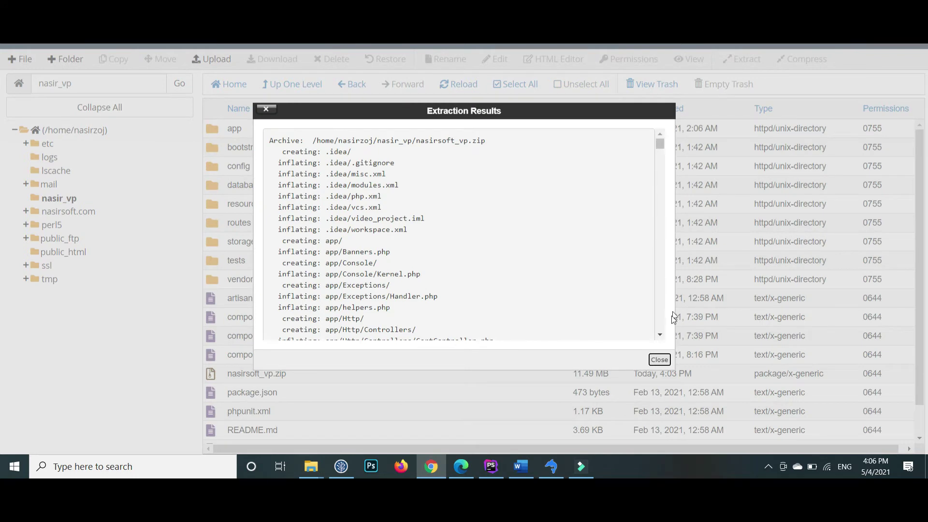
click(658, 358)
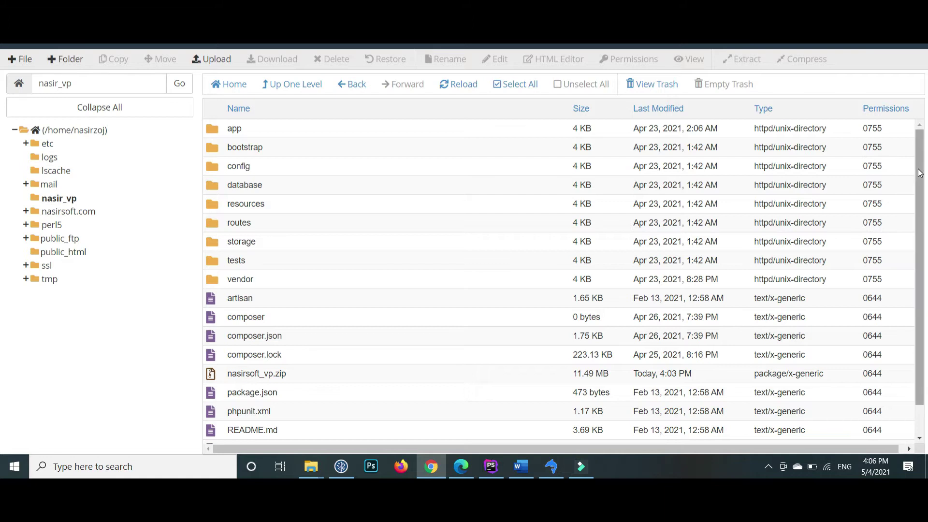
Move nasirsoft_vp.zip to the trash, confirming the deletion.
scroll(561, 281, down, 2)
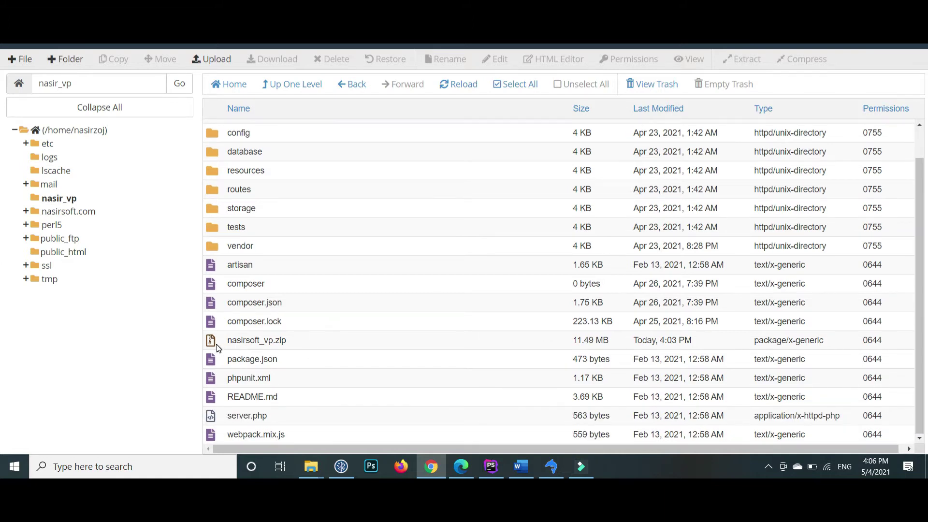
click(212, 345)
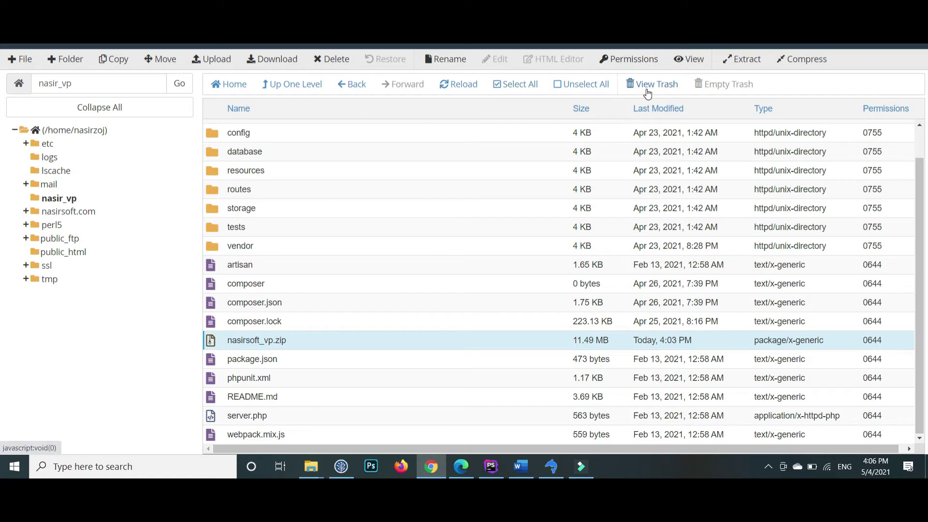
click(332, 58)
click(561, 272)
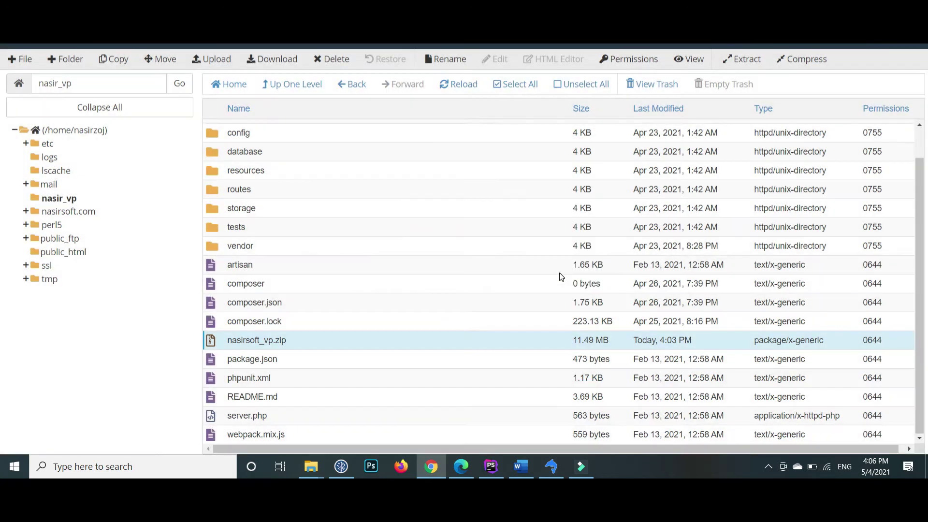
Review nasir_vp's contents, open public_html, then switch back to the local project.
click(82, 134)
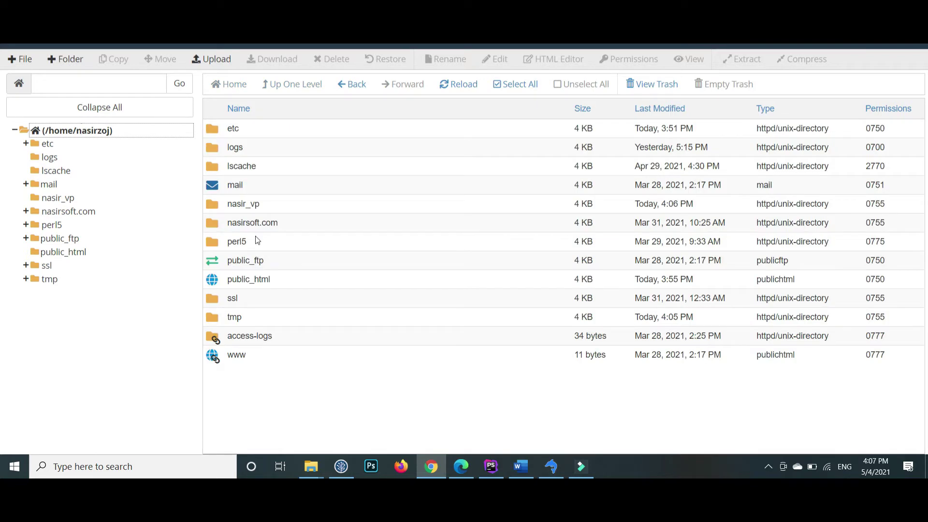
double_click(213, 206)
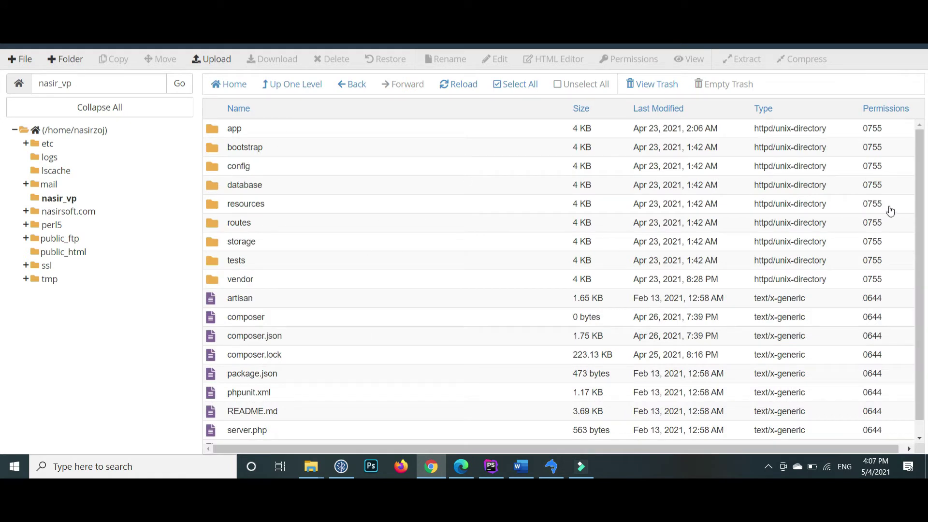
scroll(890, 211, down, 1)
scroll(890, 211, up, 1)
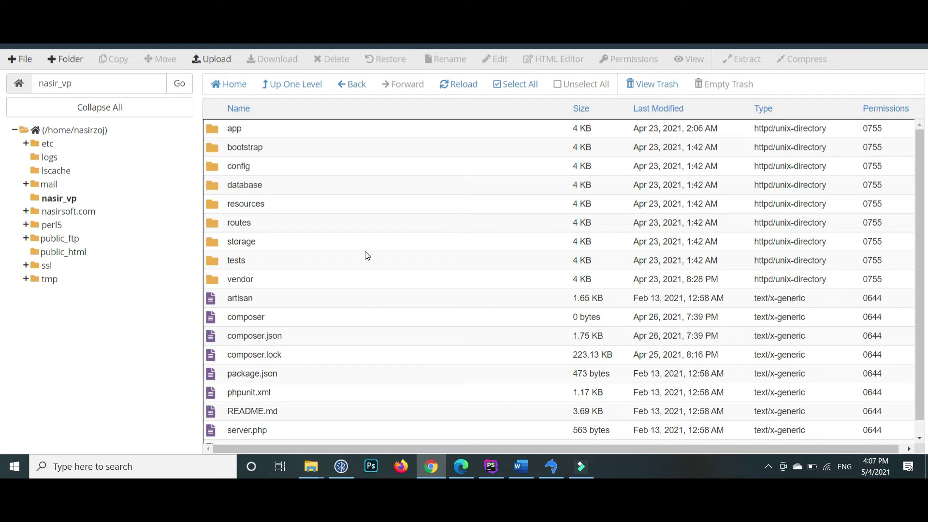
click(97, 134)
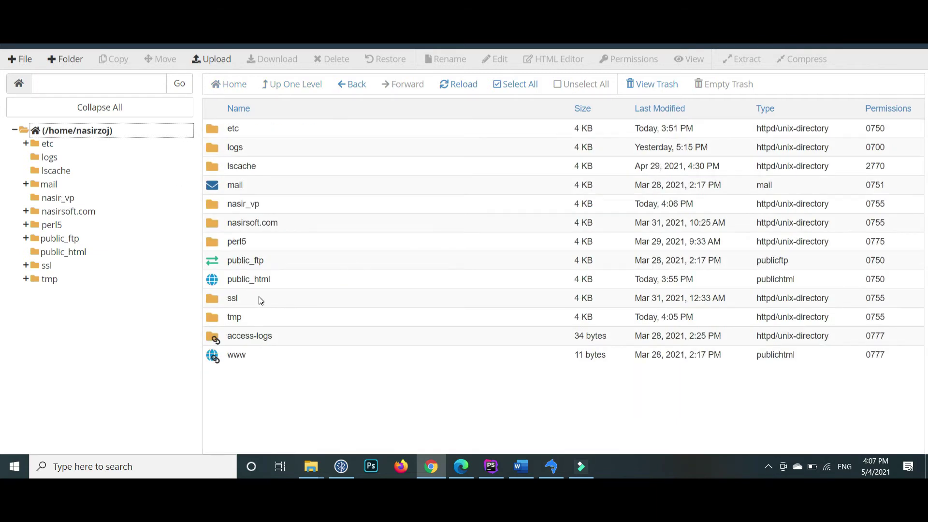
double_click(214, 280)
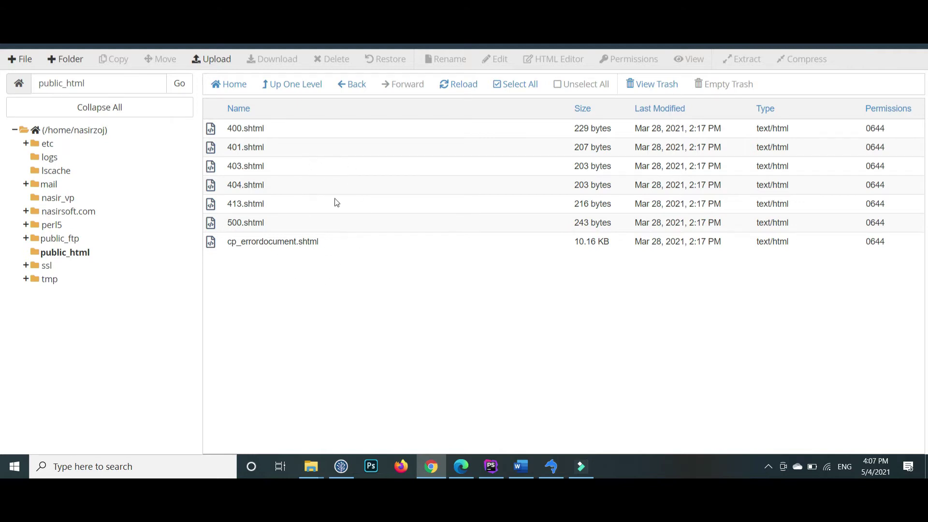
key(alt+Tab)
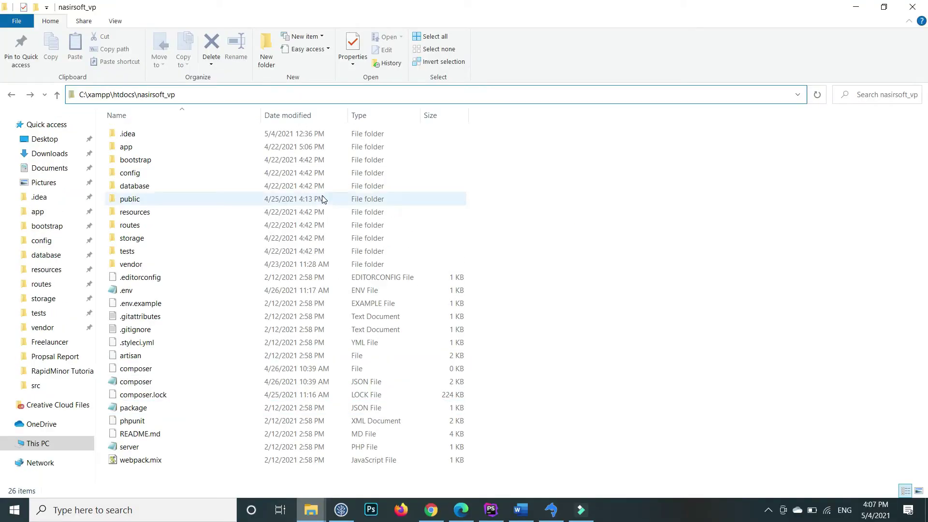
Zip the six items of the local public folder into public.zip and open public_html's upload page.
double_click(152, 199)
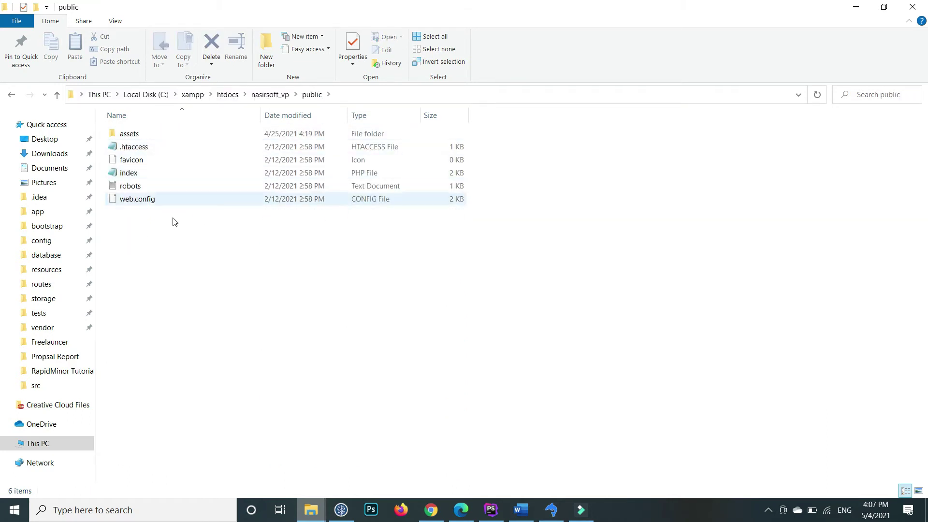
drag(174, 221, 174, 132)
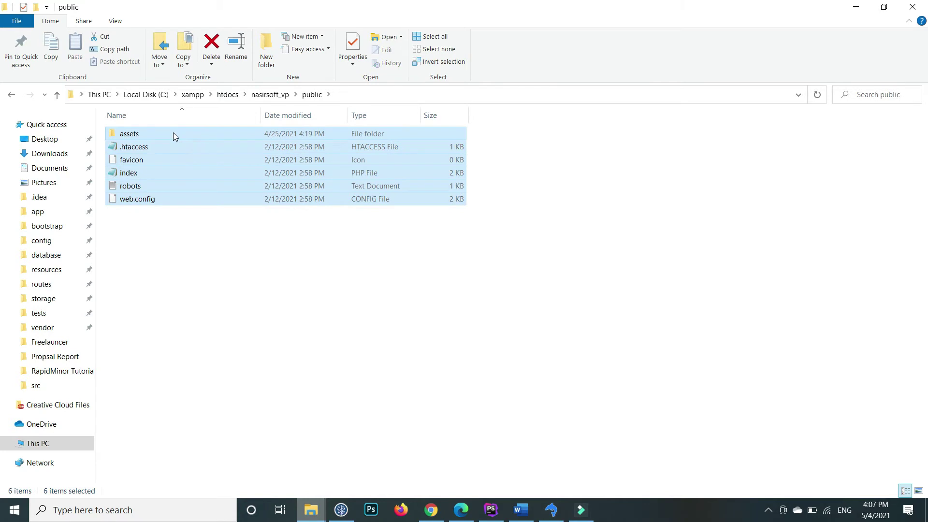
right_click(173, 132)
click(224, 224)
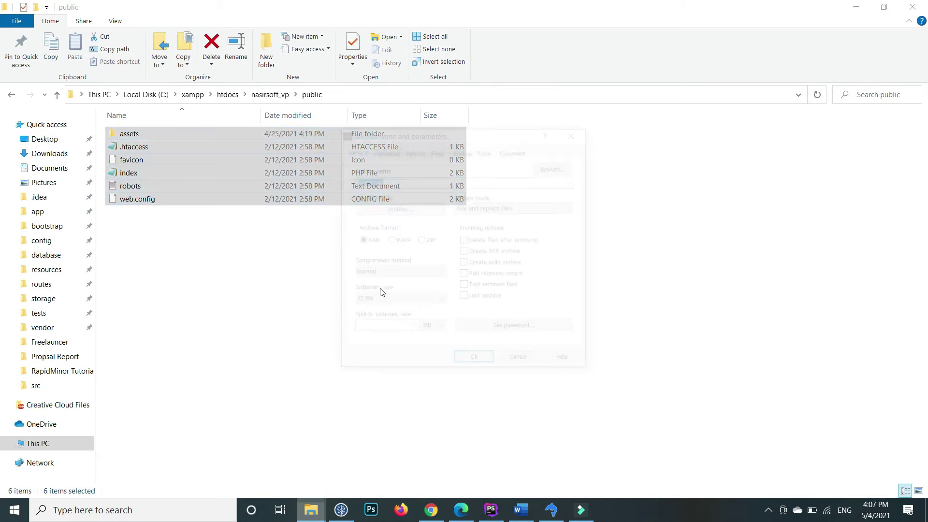
click(421, 240)
click(475, 363)
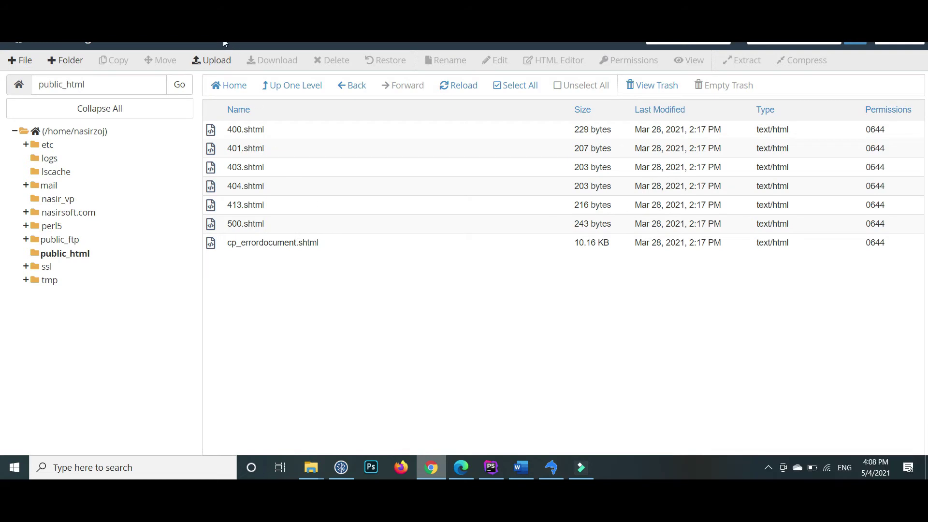
click(218, 61)
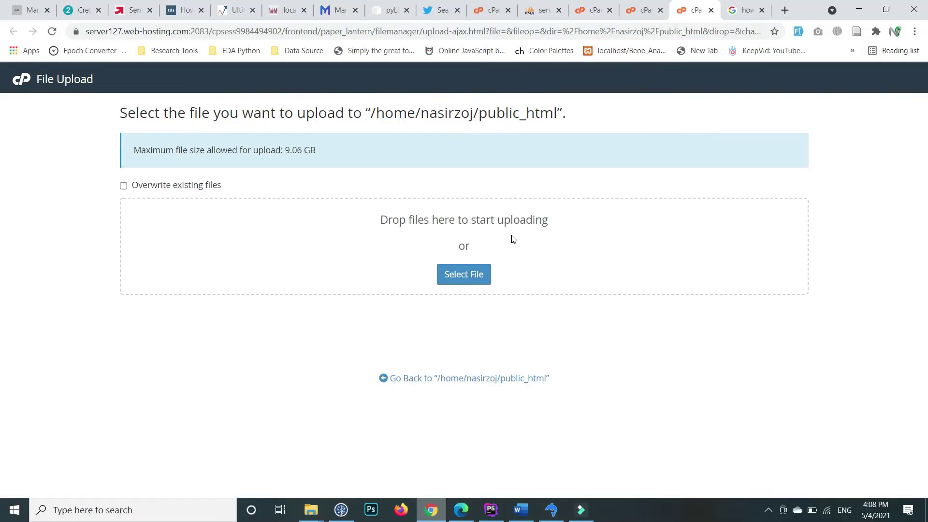
Drag public.zip onto the public_html upload area and return once it reaches 100%.
mouse_move(311, 511)
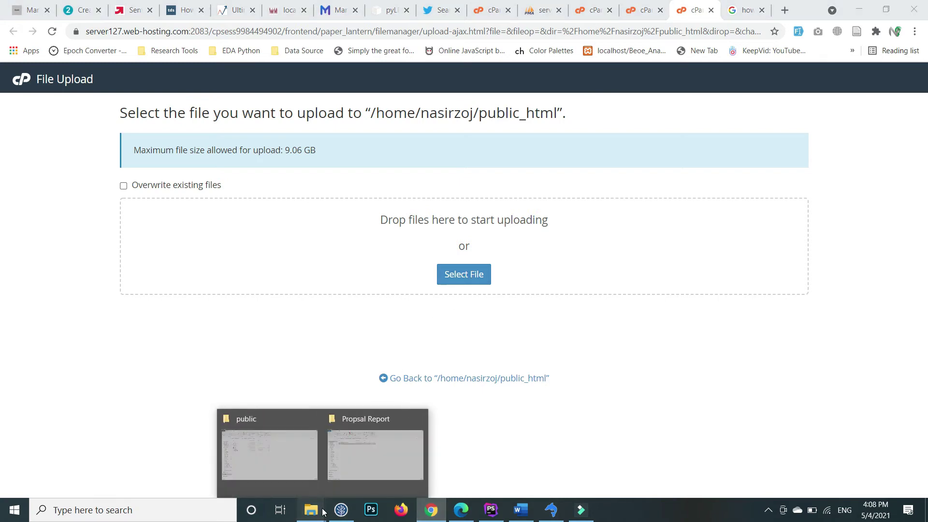
click(275, 476)
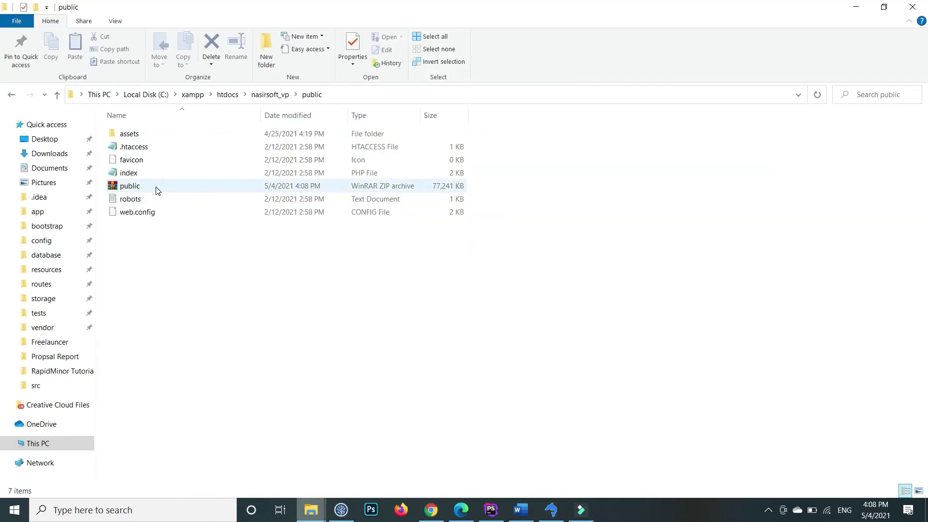
click(138, 187)
drag(139, 188, 459, 234)
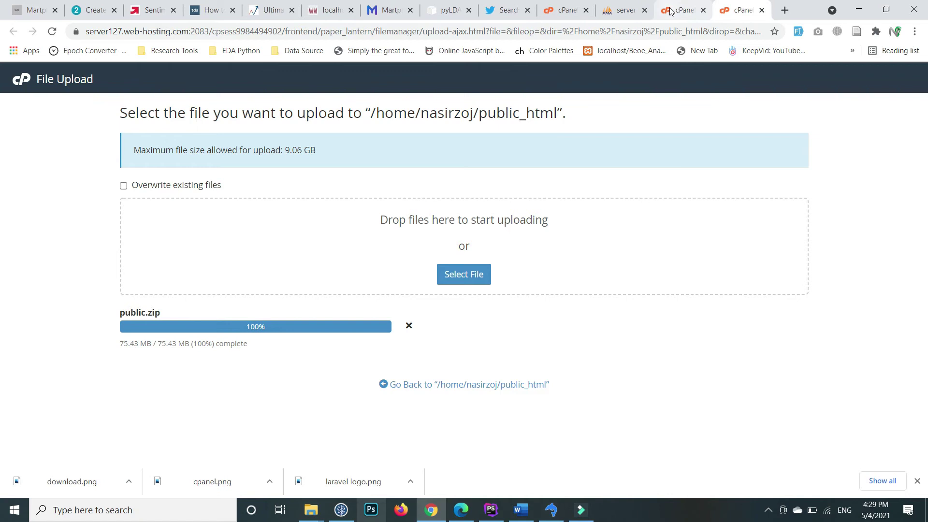
click(671, 11)
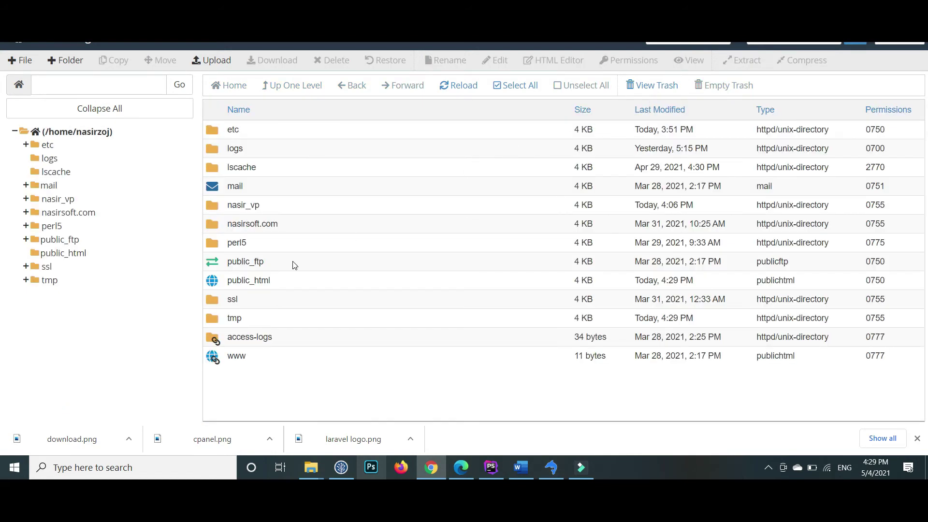
Extract public.zip inside public_html, then select the archive for removal.
double_click(220, 287)
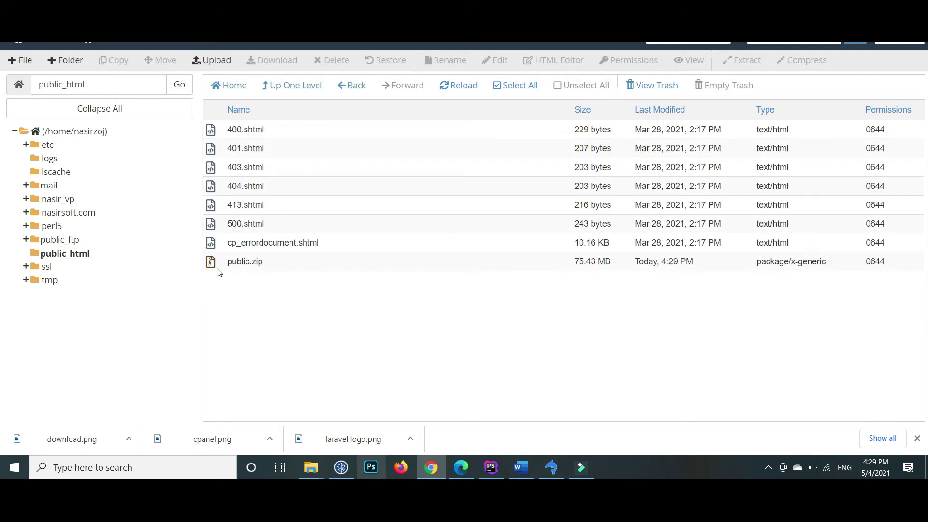
click(216, 264)
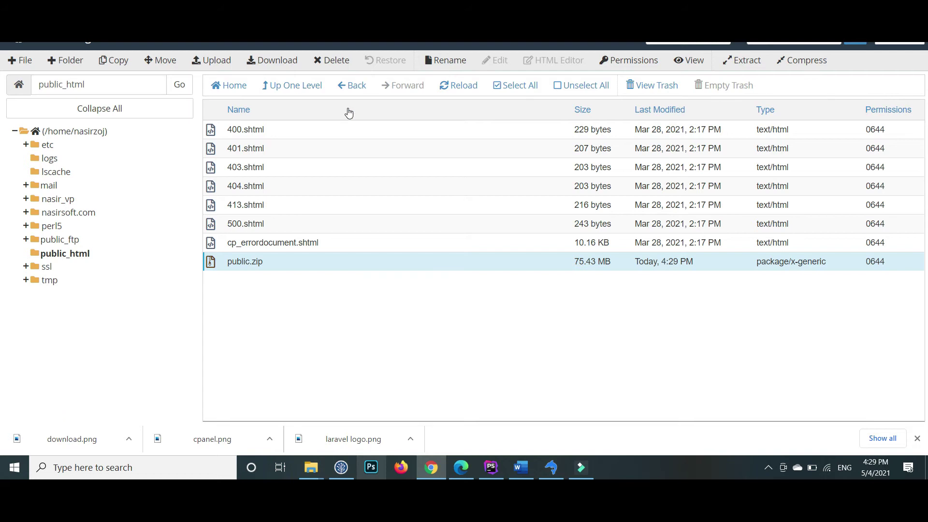
click(742, 61)
click(547, 280)
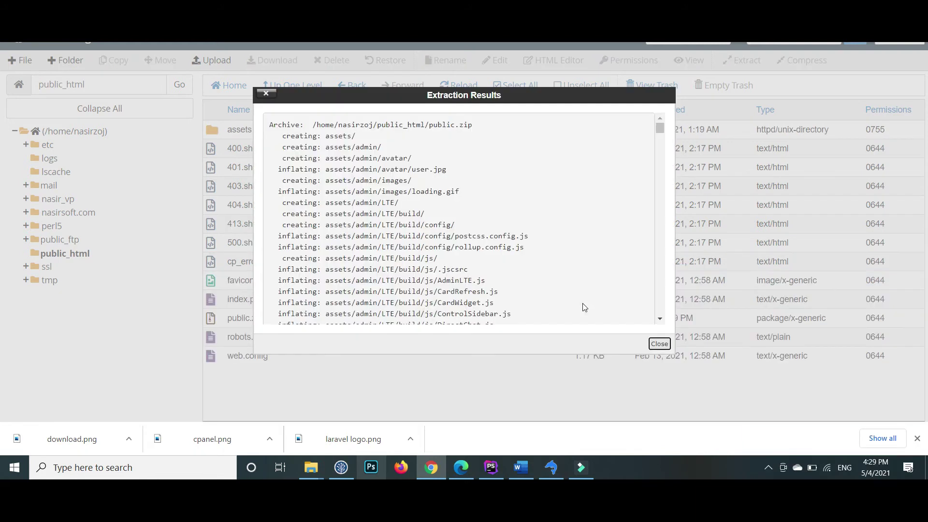
click(659, 344)
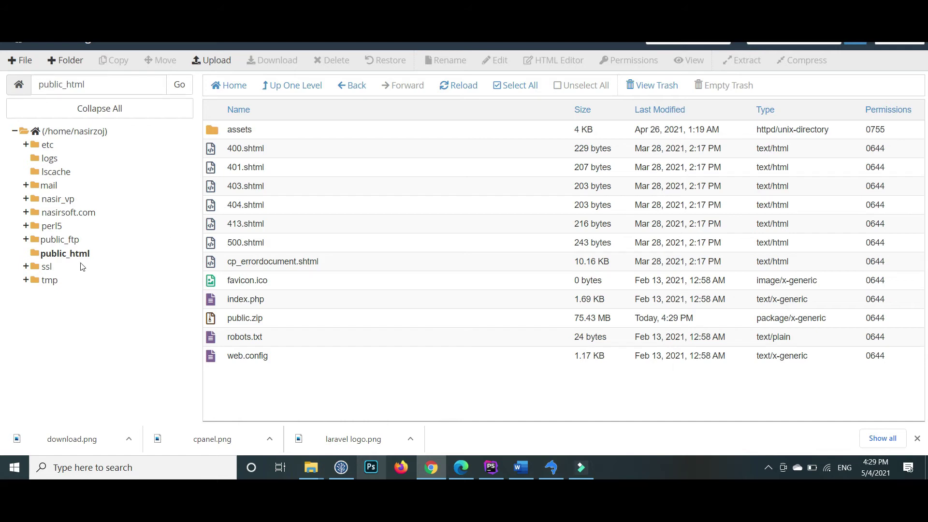
click(213, 322)
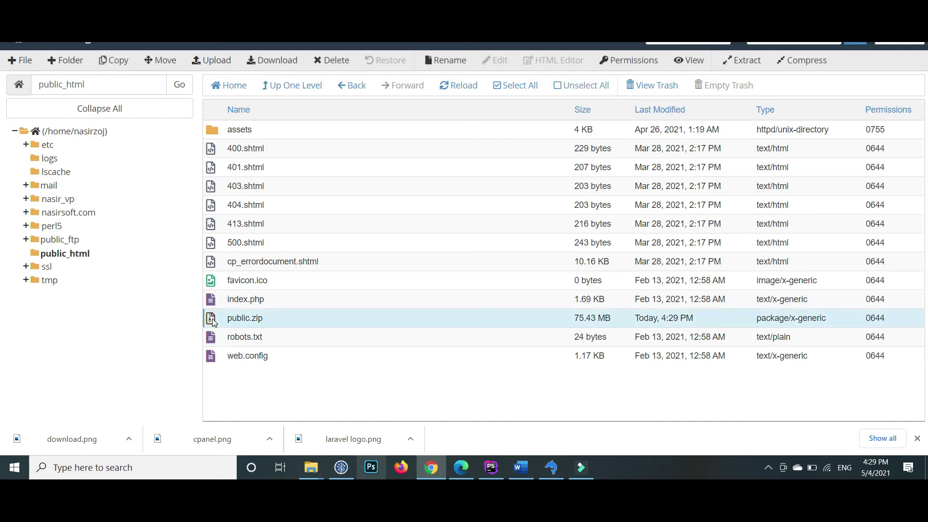
Move public.zip from public_html to the trash, then open index.php, which downloads as index (1).php.
click(339, 61)
click(564, 256)
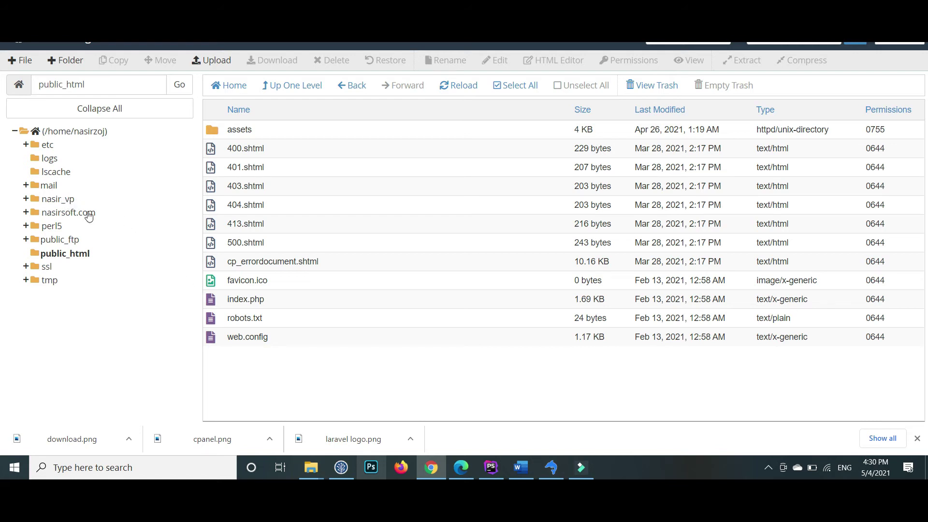
double_click(211, 302)
Open public_html/index.php in the code editor with utf-8 encoding.
click(220, 302)
right_click(216, 303)
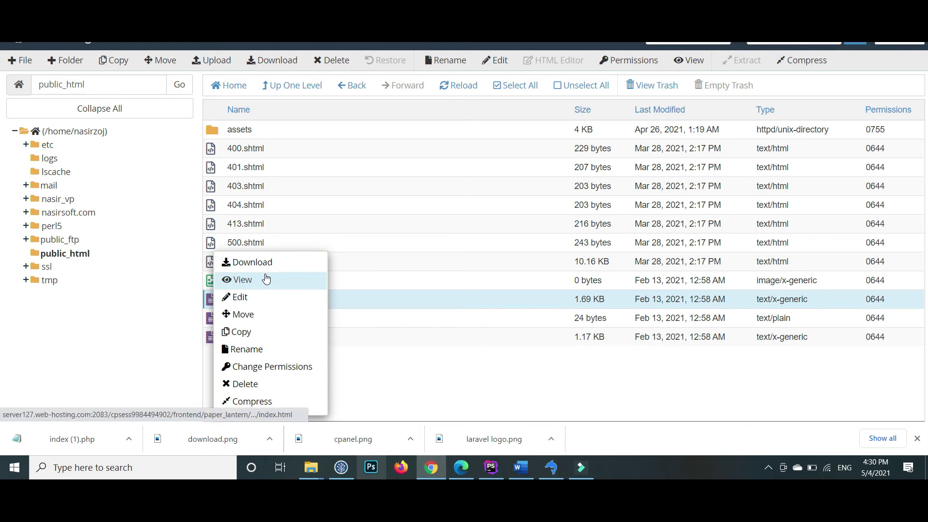
click(272, 298)
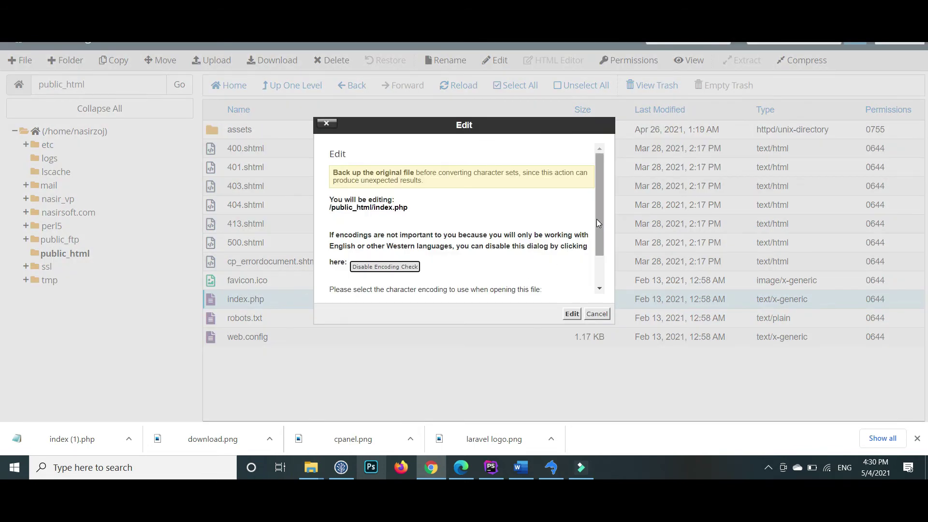
scroll(598, 223, down, 2)
click(572, 313)
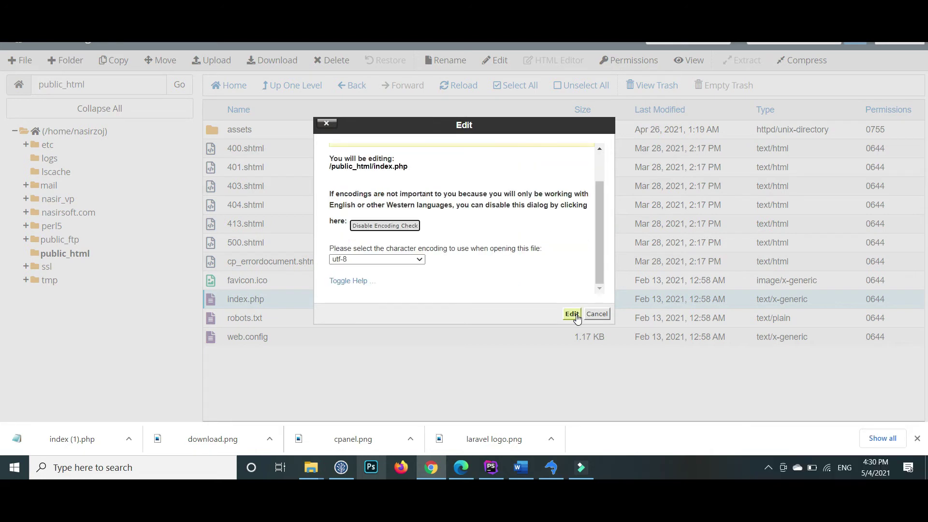
key(Down)
key(Down)
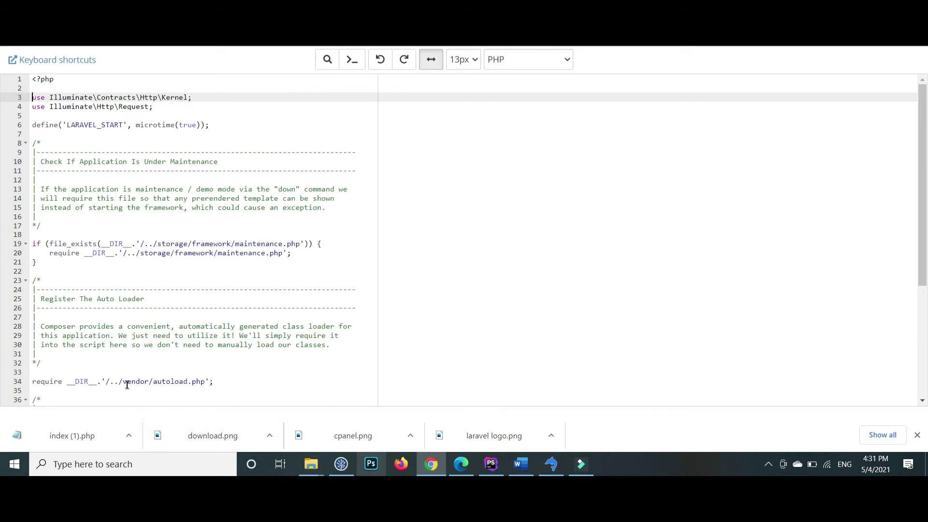
Prefix the vendor (line 34) and bootstrap (line 47) paths with nasir_vp/, then save and close index.php.
click(122, 383)
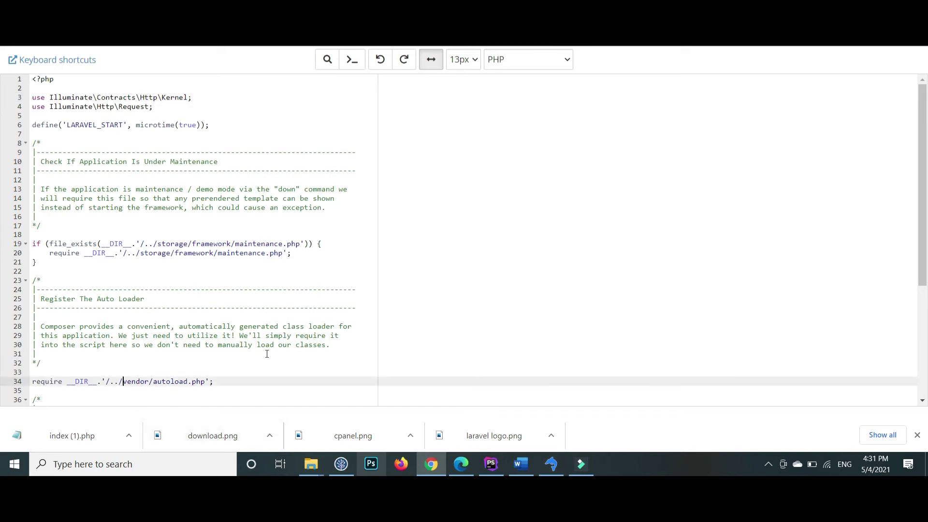
text(nasir_vp/)
drag(162, 382, 123, 381)
key(ctrl+c)
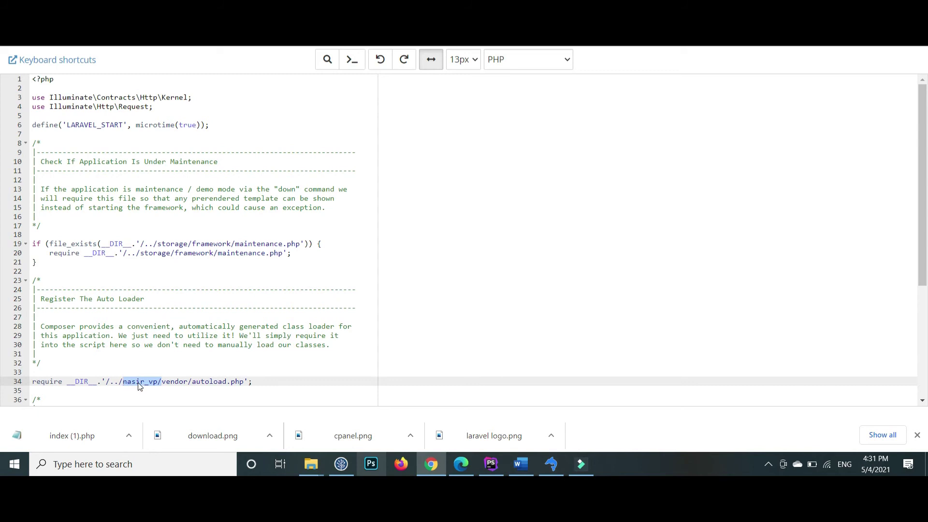
drag(921, 186, 342, 404)
click(175, 324)
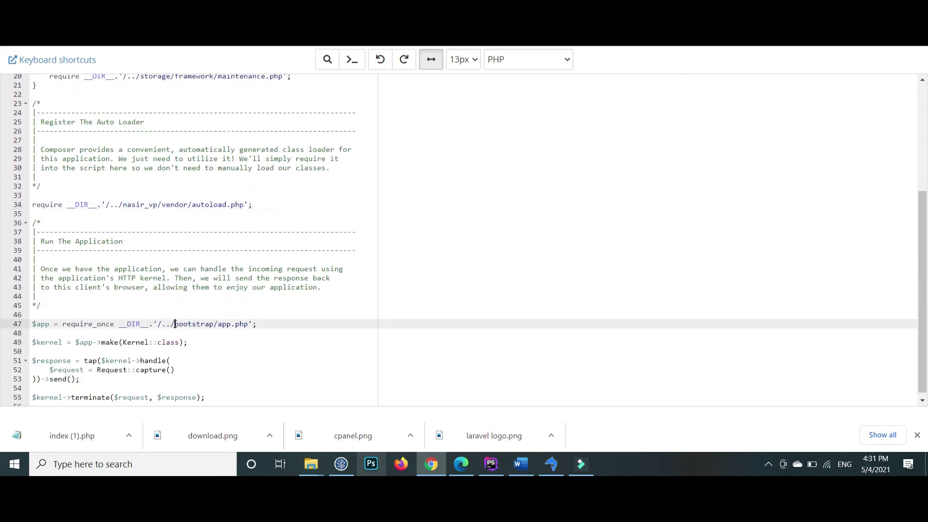
key(ctrl+v)
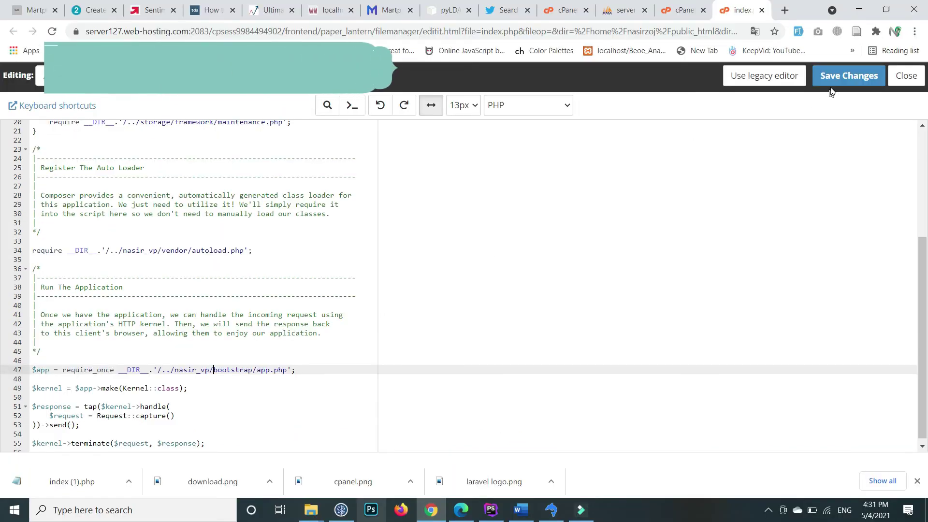
click(836, 81)
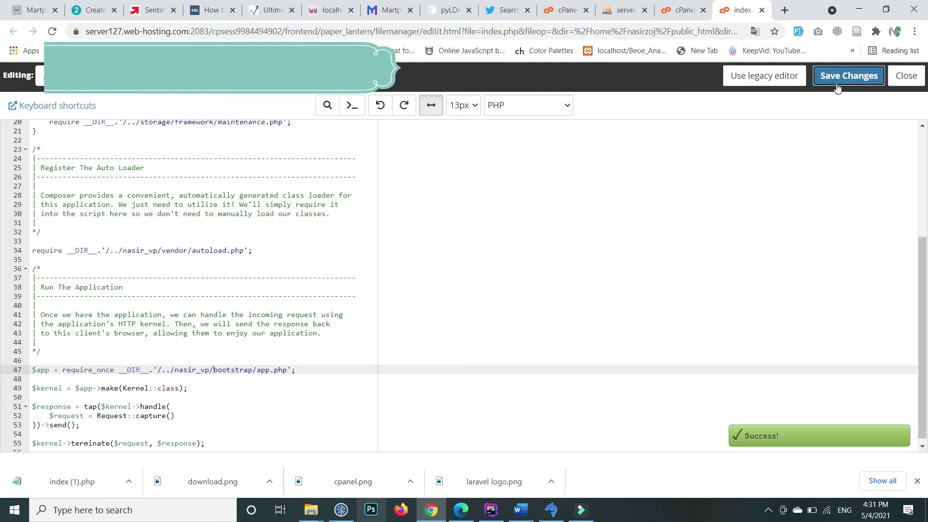
click(906, 76)
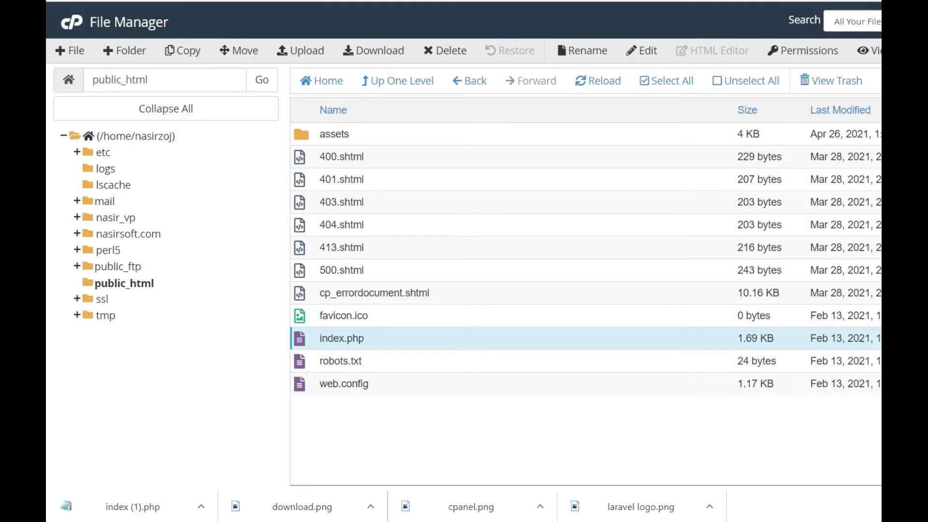
key(ctrl+w)
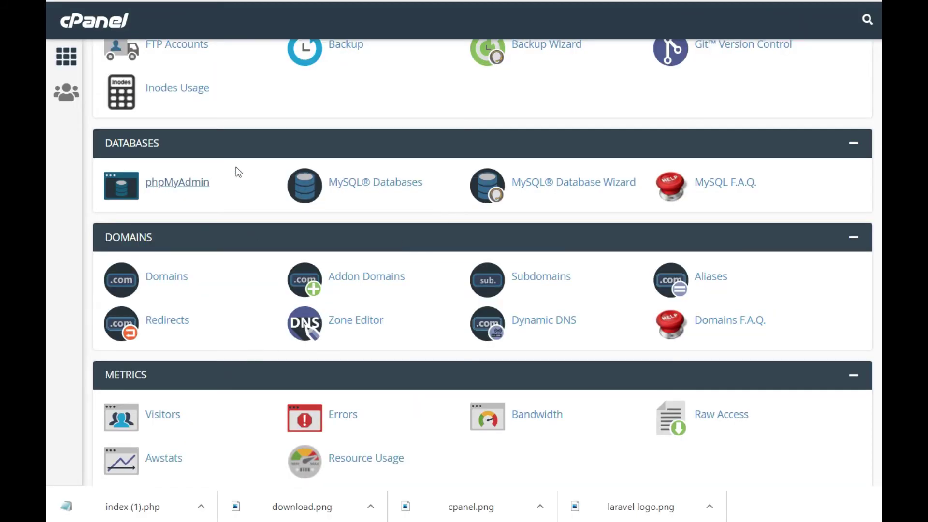
key(ctrl+w)
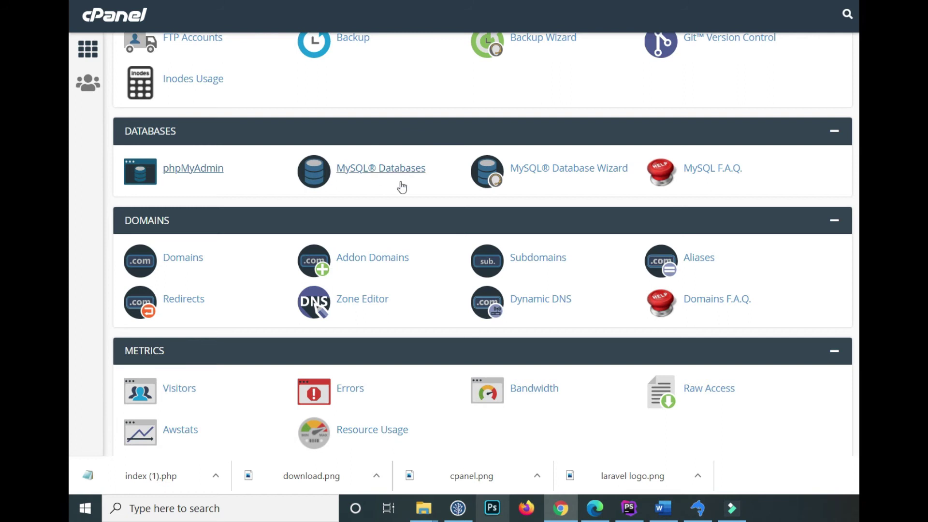
mouse_move(561, 509)
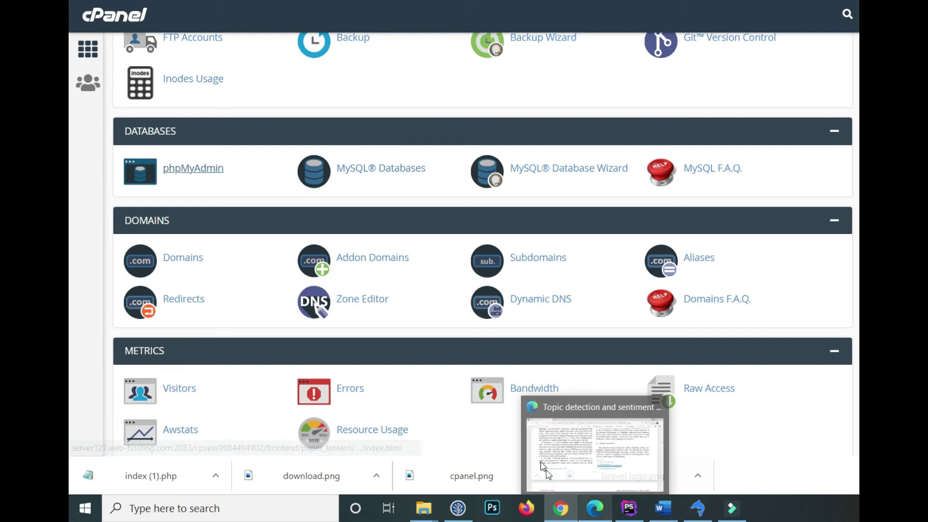
click(532, 430)
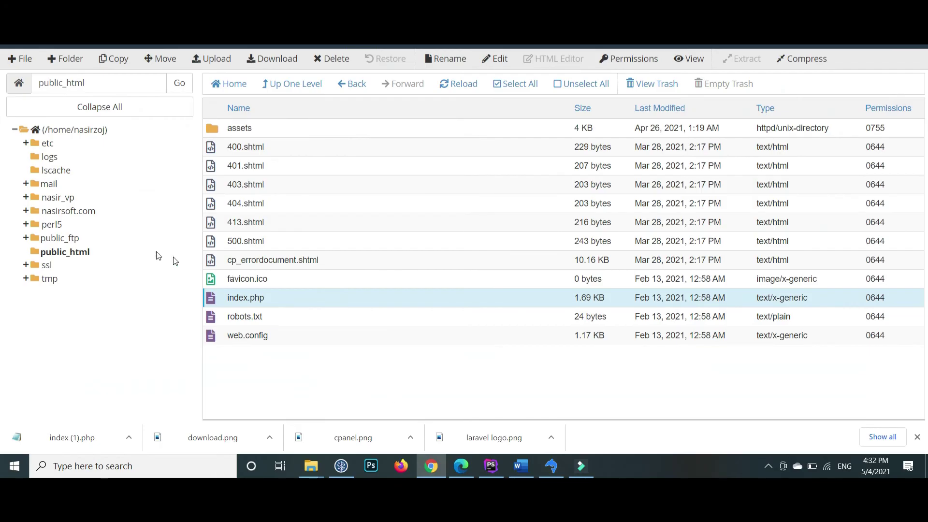
Browse the nasir_vp folder's Laravel files: app, bootstrap, vendor, artisan, composer.json.
click(68, 201)
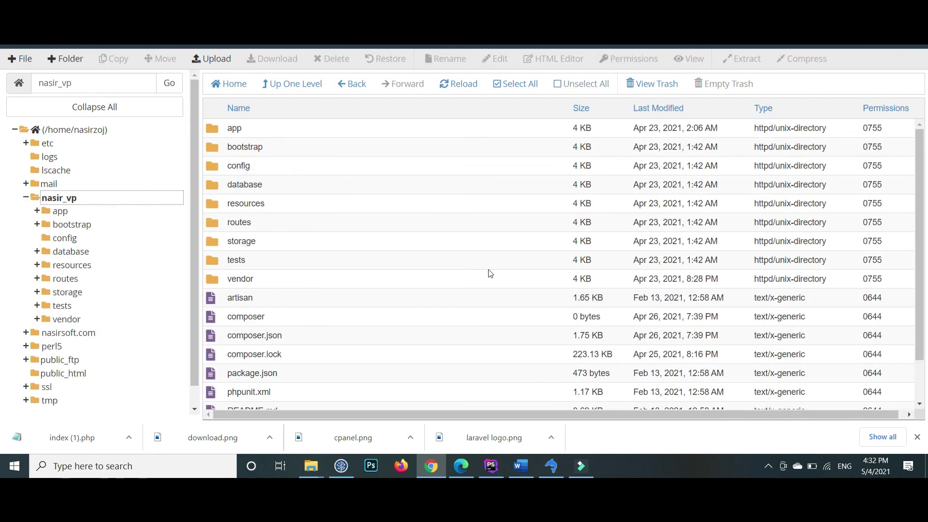
scroll(921, 202, down, 1)
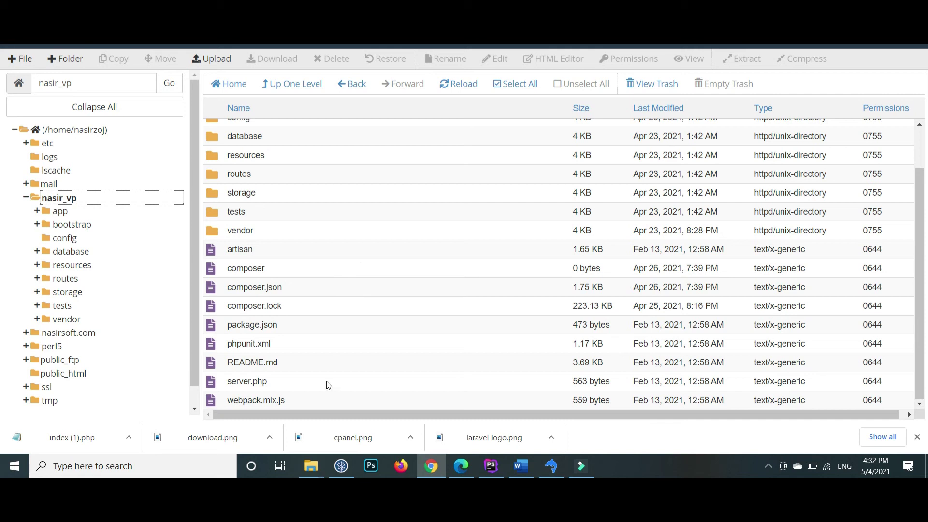
Open the project's .env file in Notepad from the local nasirsoft_vp folder.
mouse_move(319, 467)
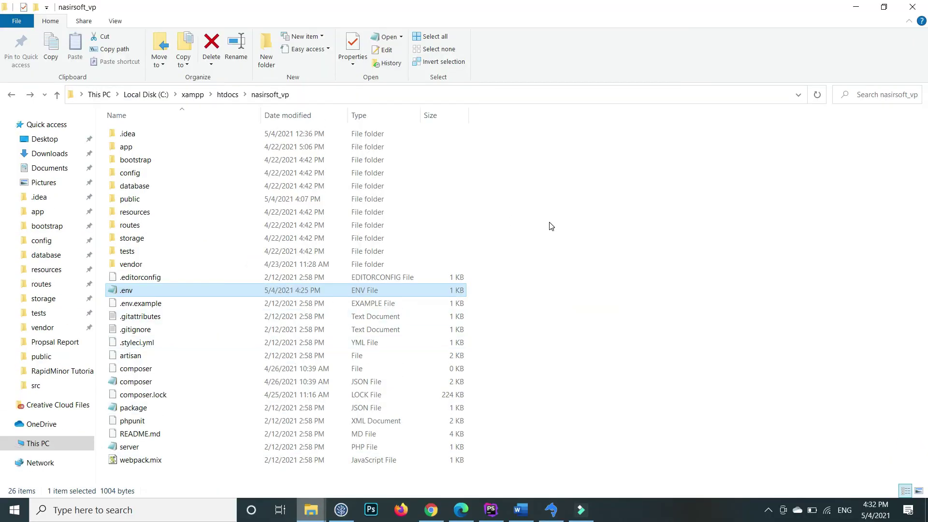
click(549, 228)
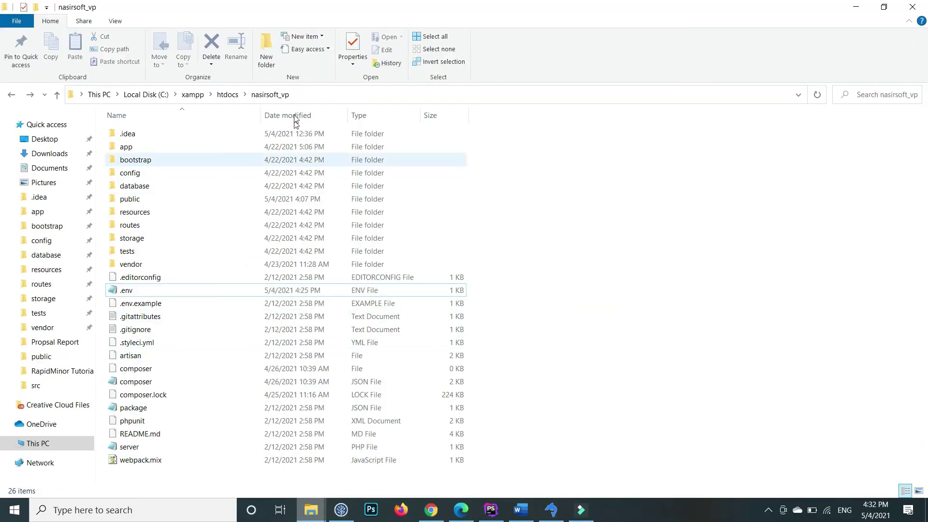
click(220, 295)
double_click(220, 295)
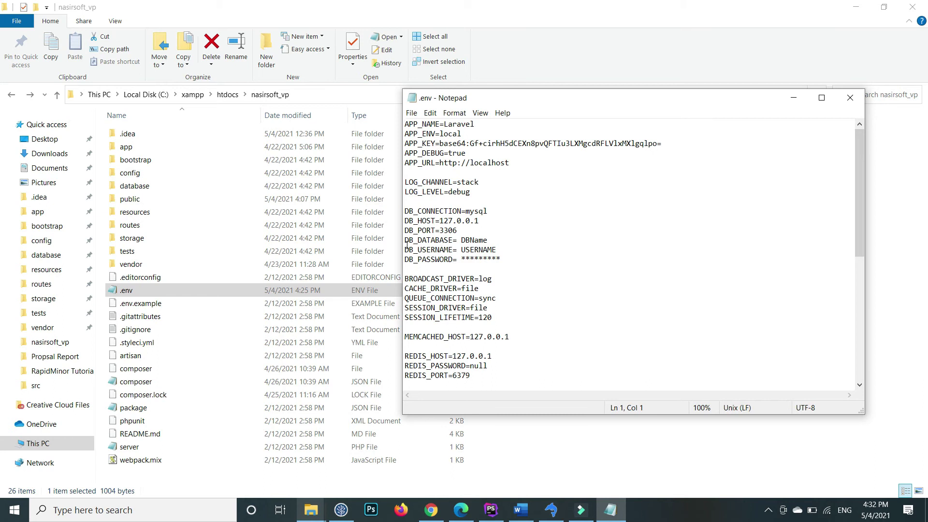
drag(599, 99, 551, 96)
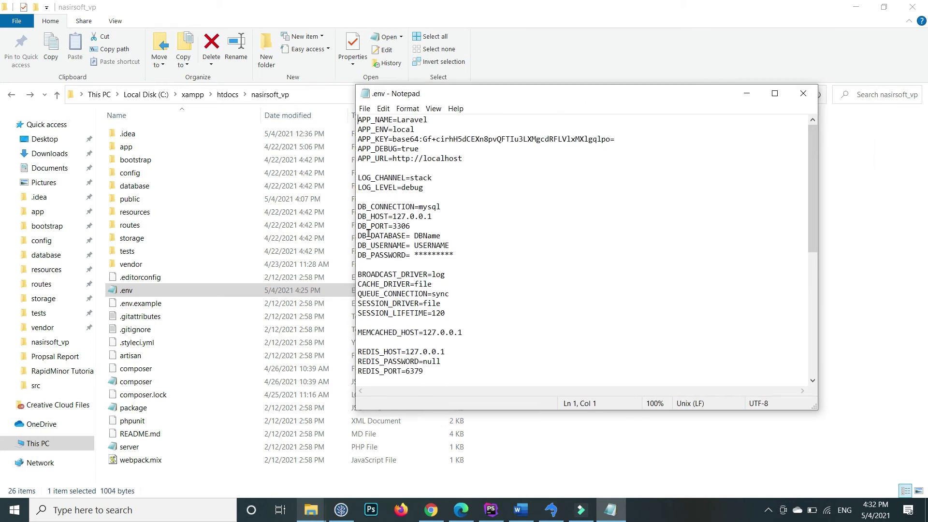
Replace the DB_DATABASE, DB_USERNAME and DB_PASSWORD placeholder values, save .env, and return to cPanel.
drag(414, 237, 443, 234)
drag(416, 246, 455, 252)
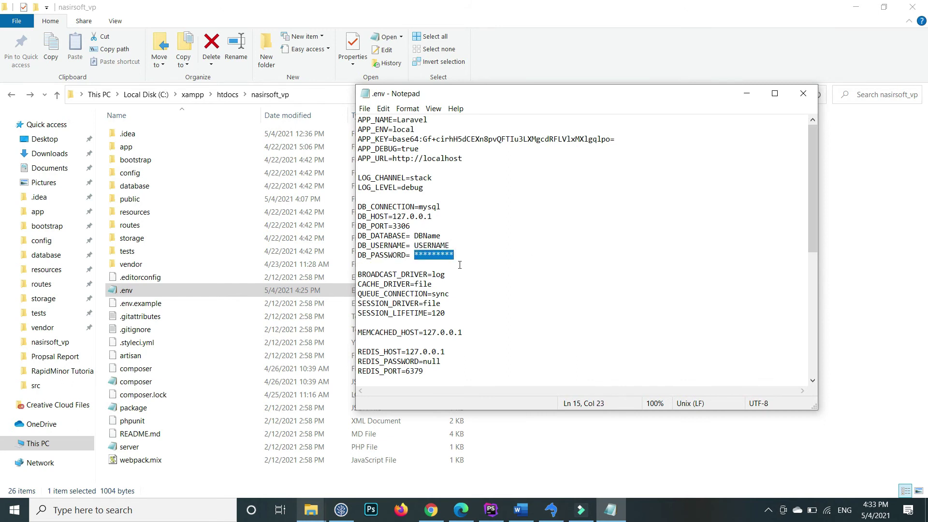
click(804, 94)
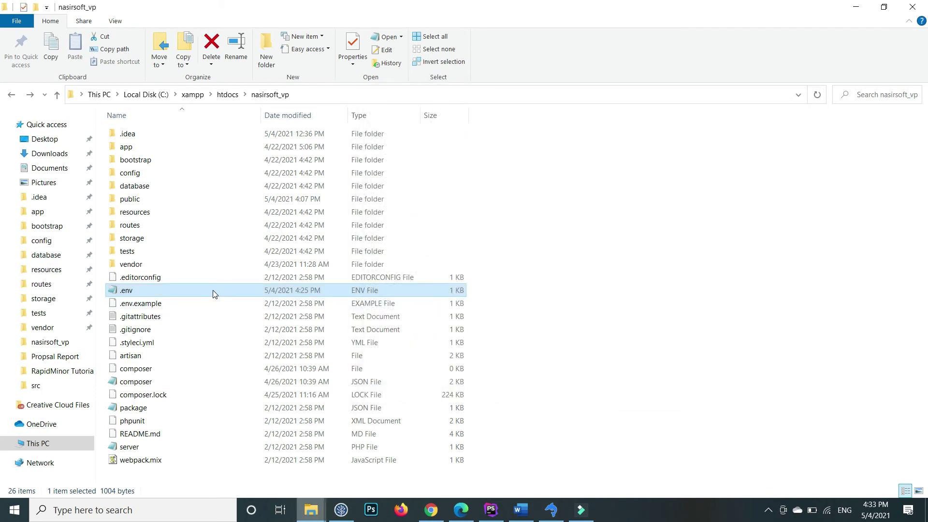
key(F4)
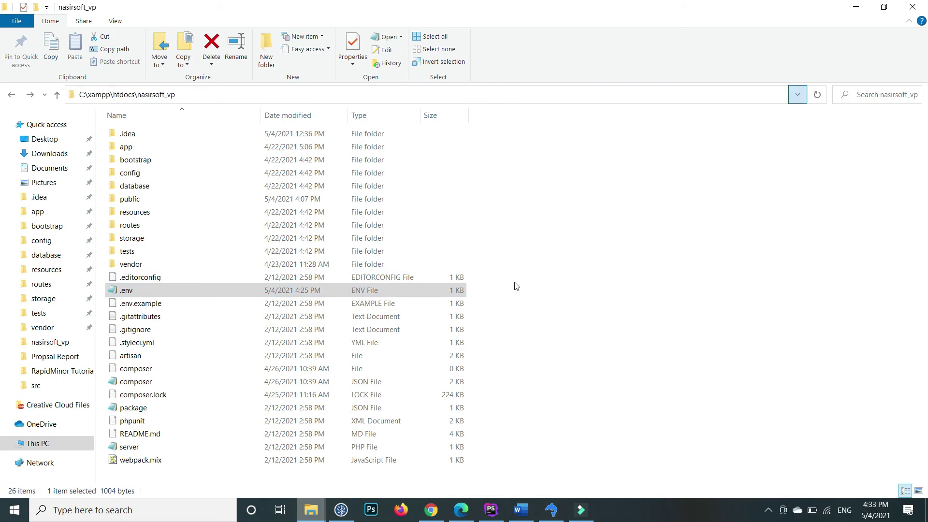
key(Return)
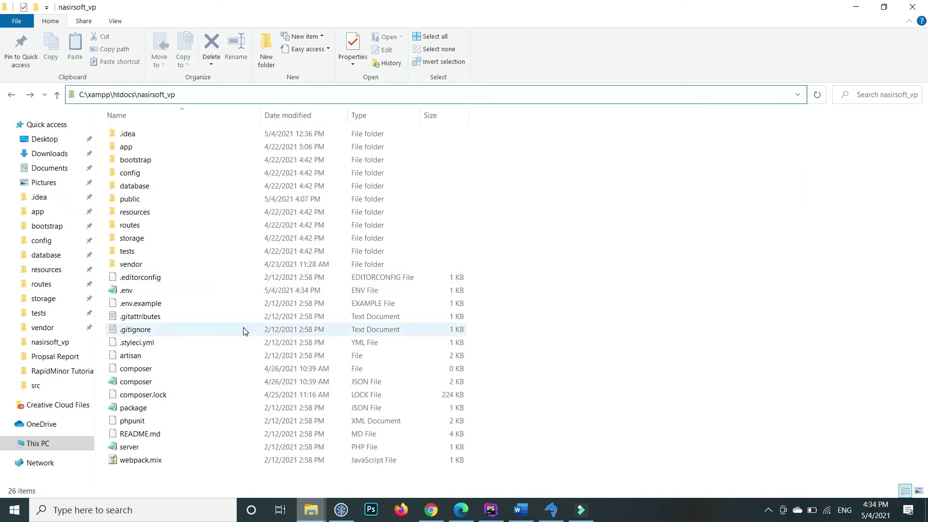
click(177, 293)
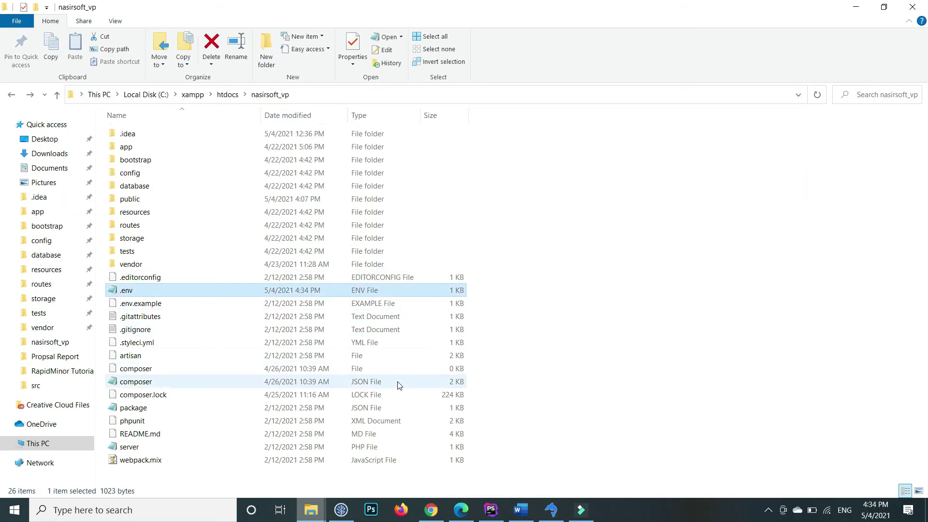
click(428, 514)
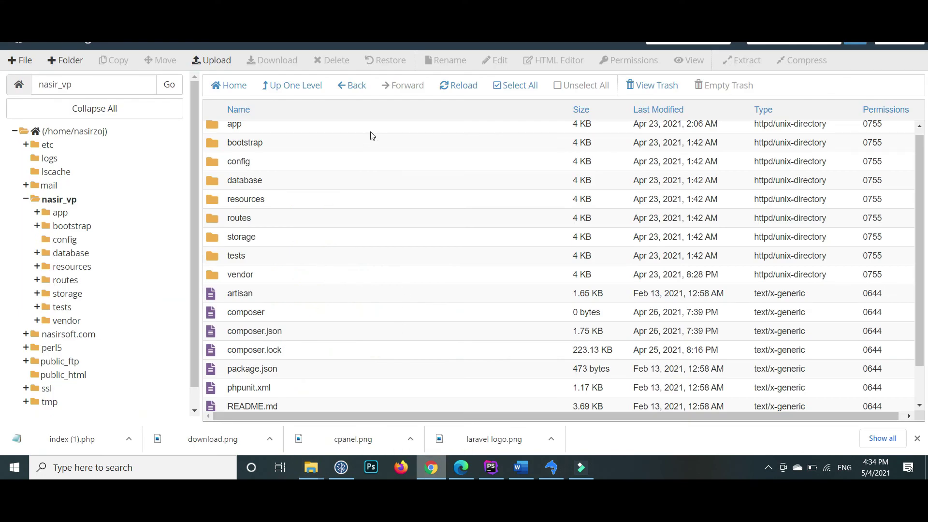
Upload the edited .env from the local project folder into nasir_vp, overwriting the server copy.
click(220, 61)
scroll(921, 162, up, 1)
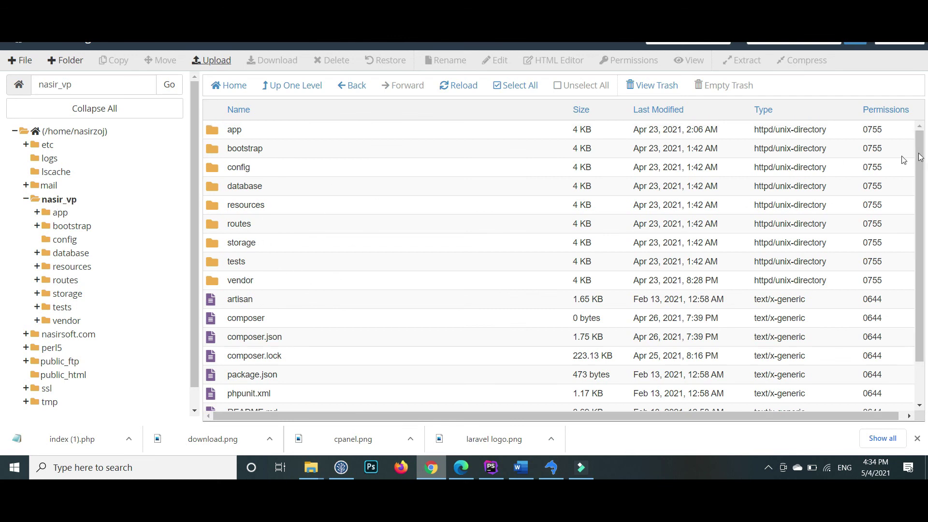
click(211, 60)
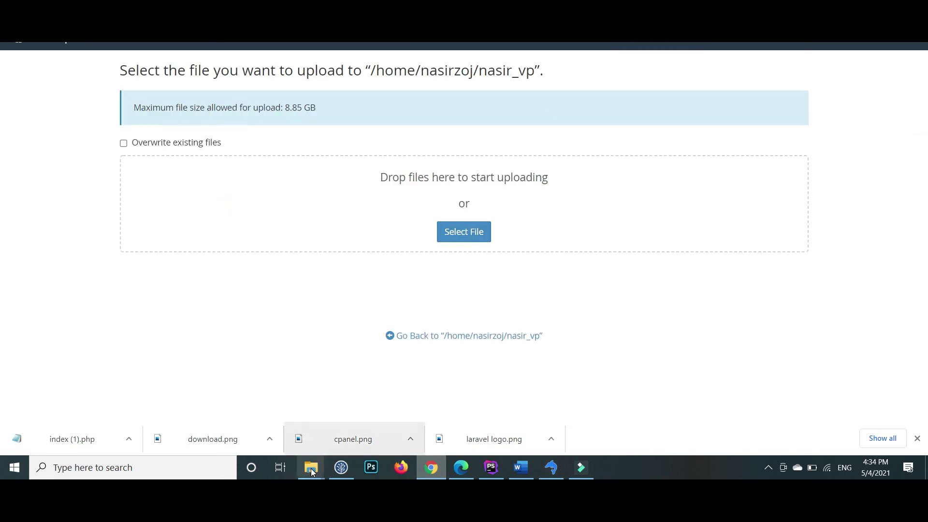
mouse_move(312, 468)
click(246, 416)
drag(129, 255, 500, 211)
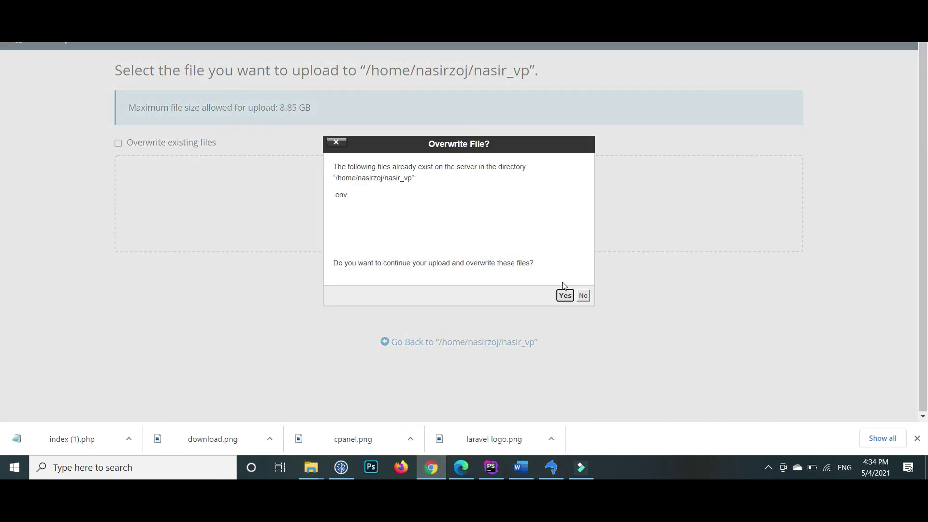
drag(432, 148, 493, 151)
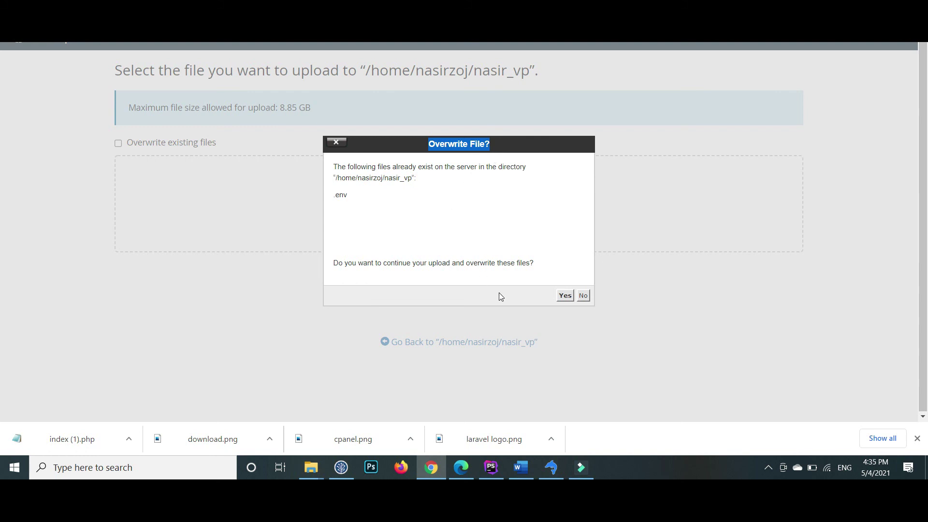
click(564, 296)
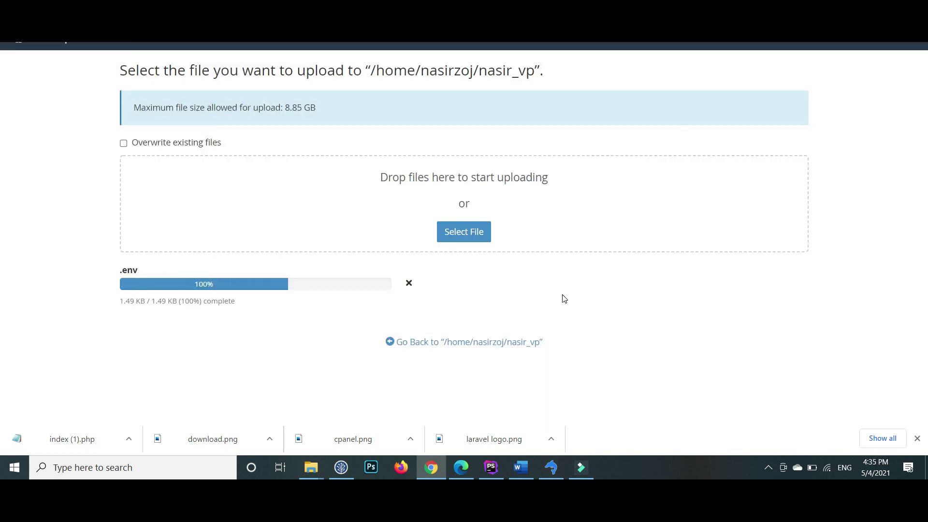